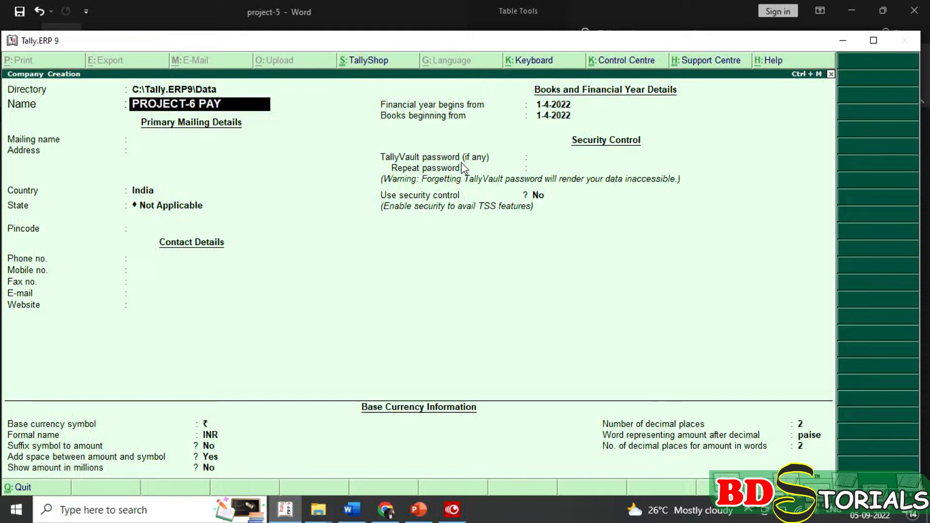
Name the new company PROJECT-6 PAYROLL, keep the same mailing name, and set its state to Rajasthan.
key("Return")
key("Return")
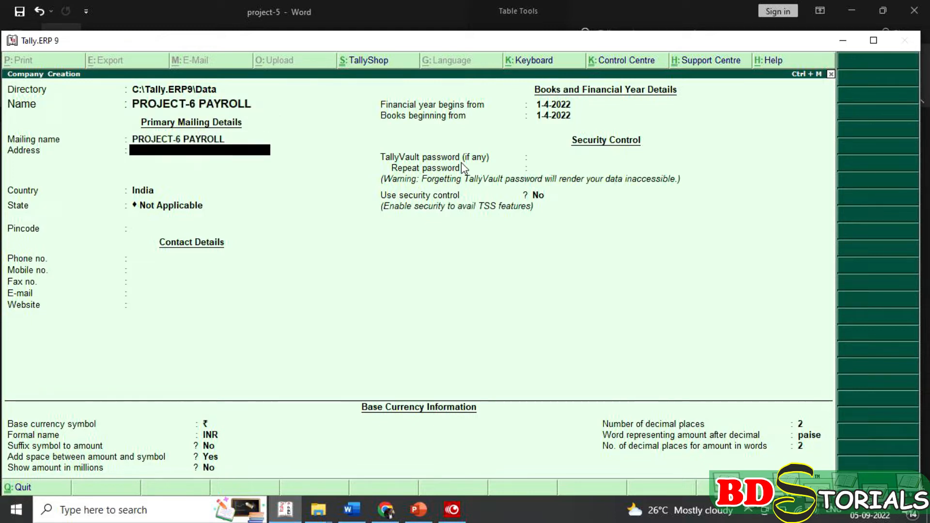
key("Return")
key("Return")
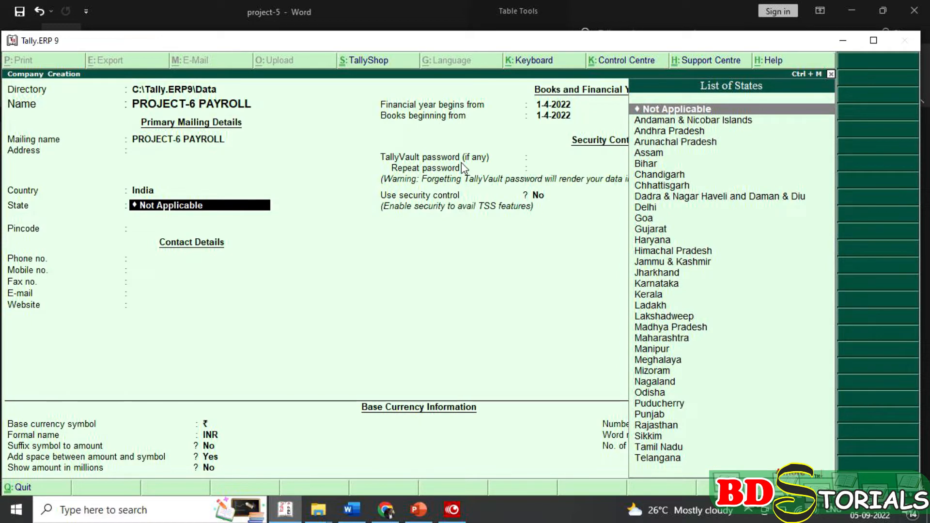
type("Rajasthan")
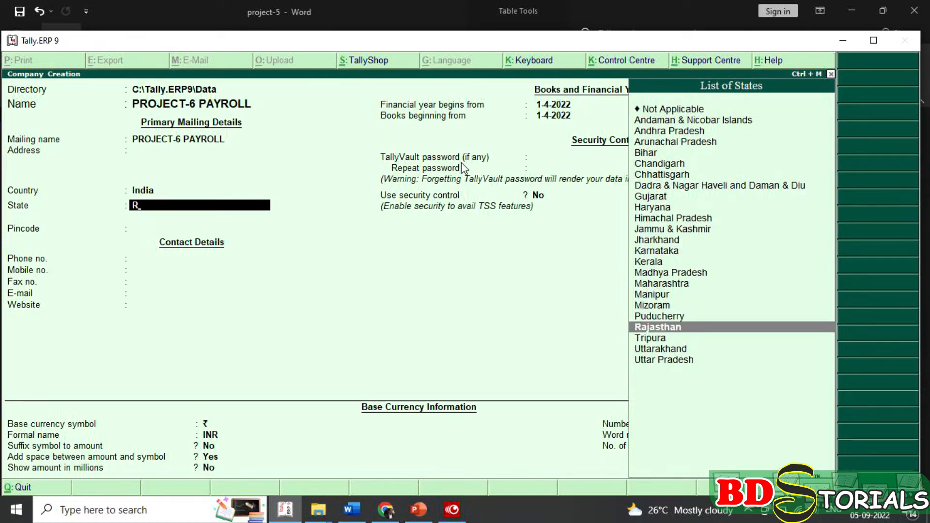
key("Return")
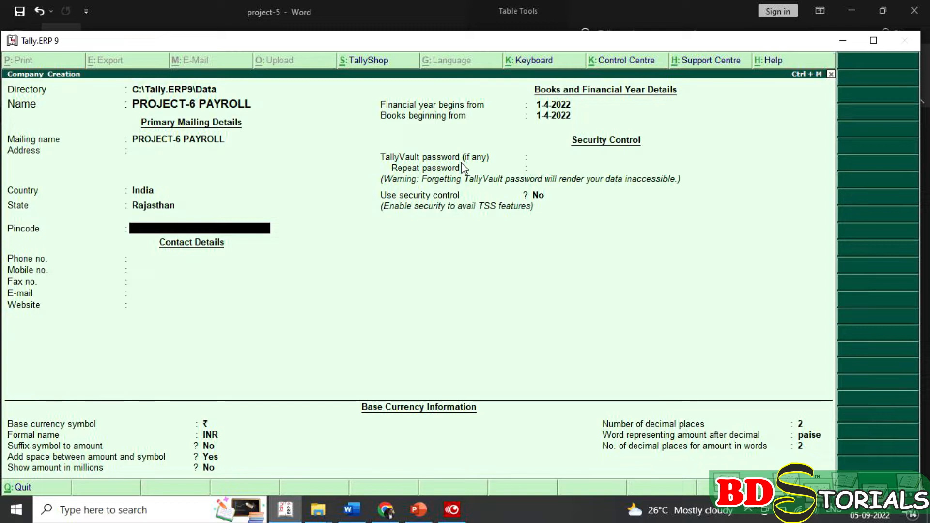
Leave the pincode and contact details blank, keep the financial year start, and set the books beginning date to 1-6-2022.
key("Return")
key("Return")
key("Return")
key("Return")
key("Return")
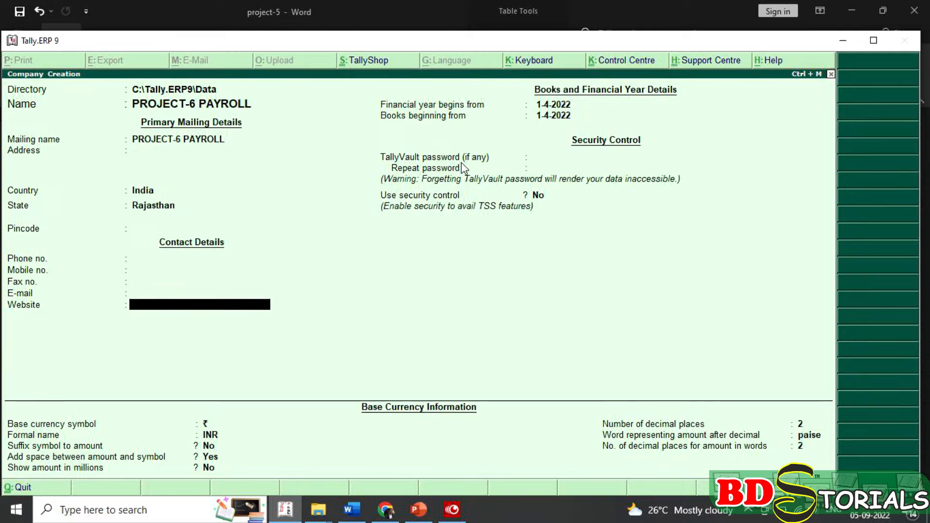
key("Return")
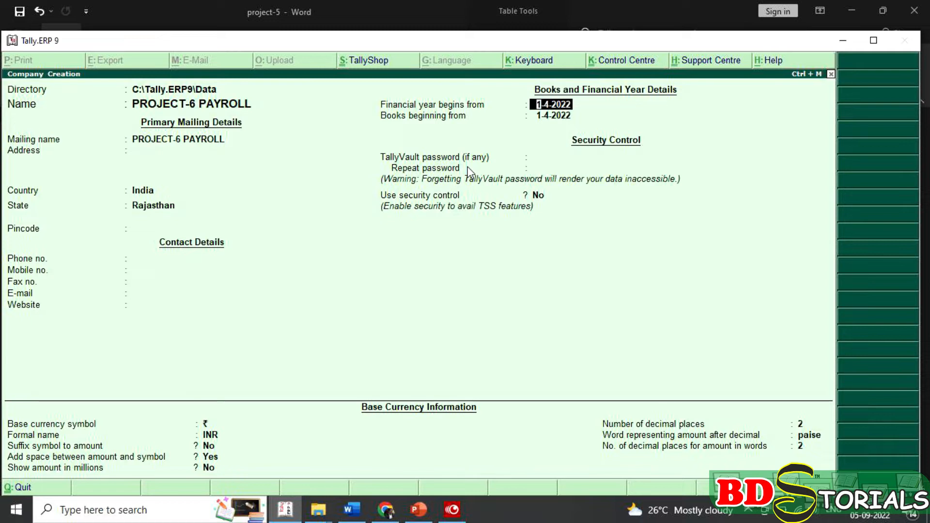
key("Return")
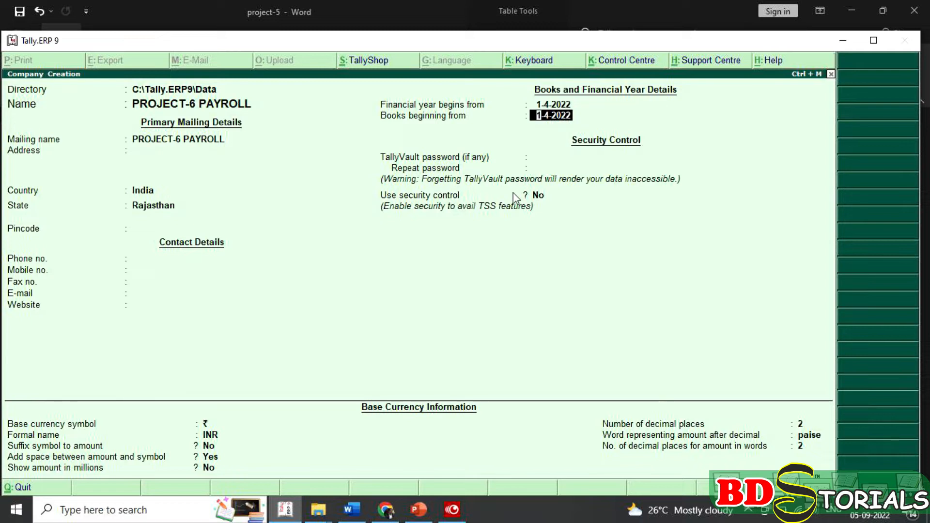
type("1-6-")
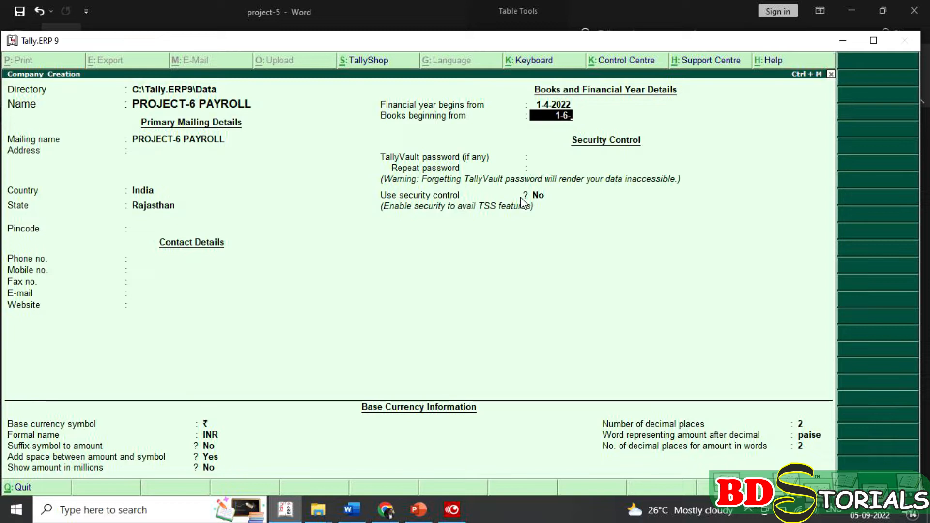
type("202")
key("Return")
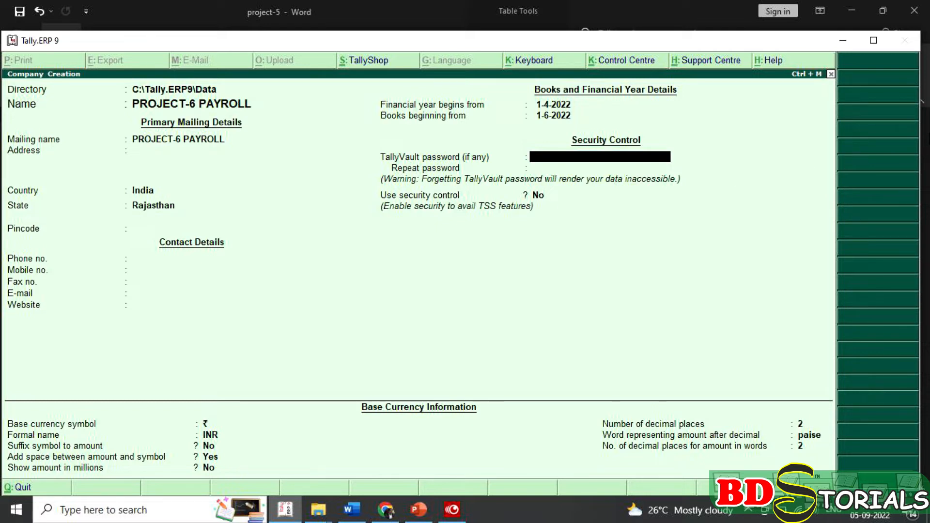
Keep the default security and base currency settings without a vault password, and create the company.
key("Return")
key("Return")
key("Return")
key("Return")
key("Return")
key("Return")
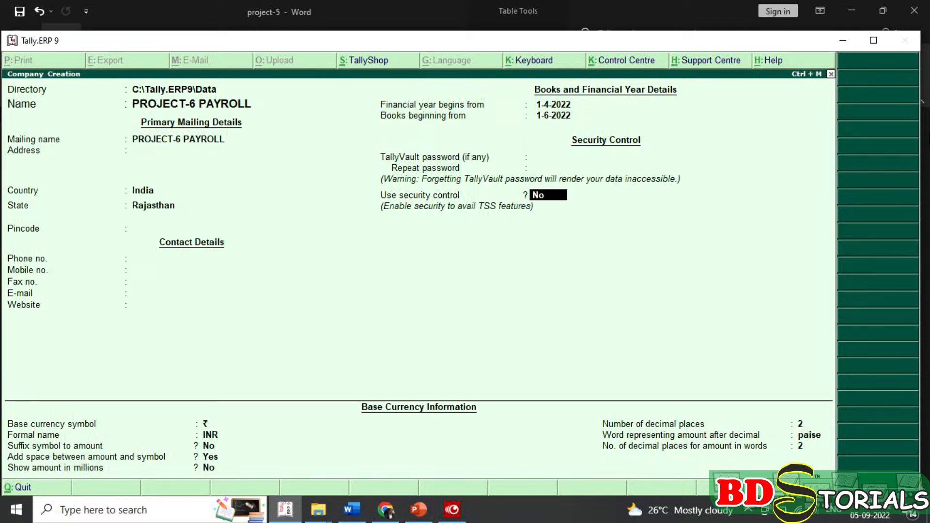
key("Return")
key("Return")
key("Return")
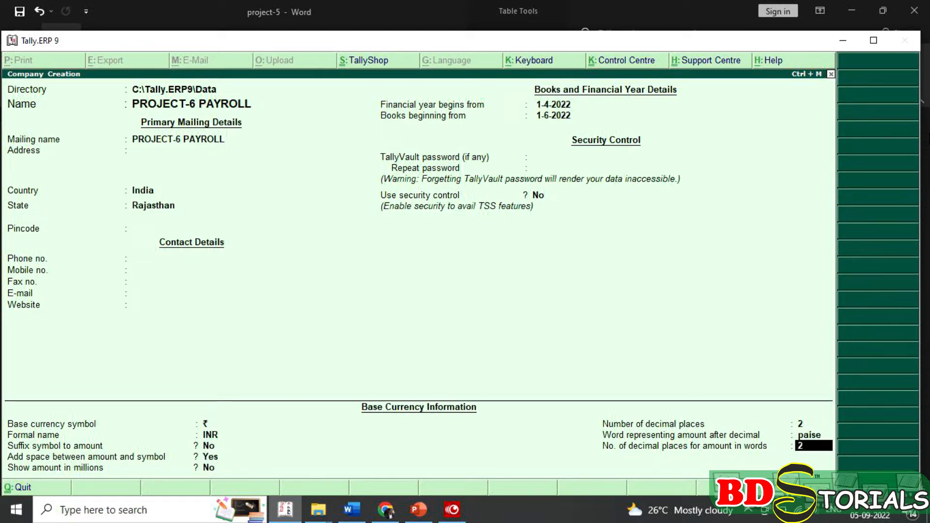
key("Return")
key("Return")
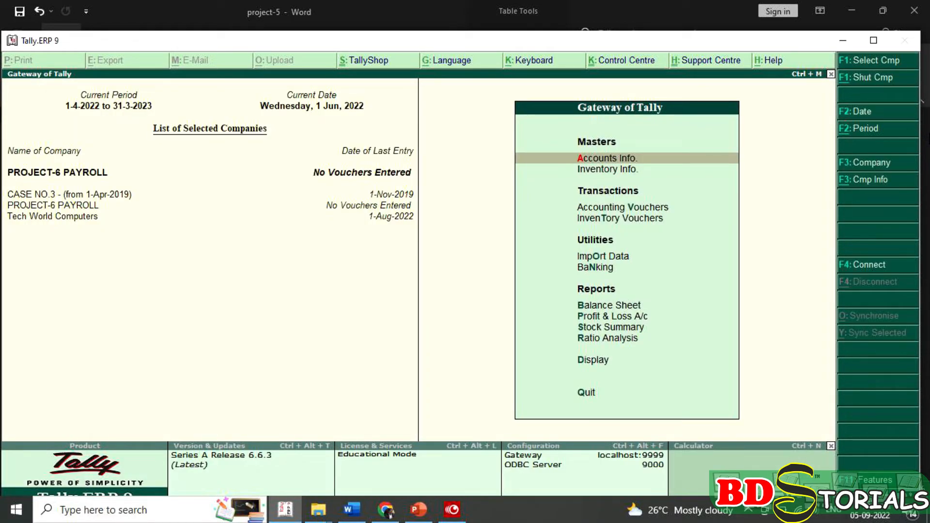
Start a new receipt voucher with the cost centre class set to Not Applicable.
key("Down")
key("Down")
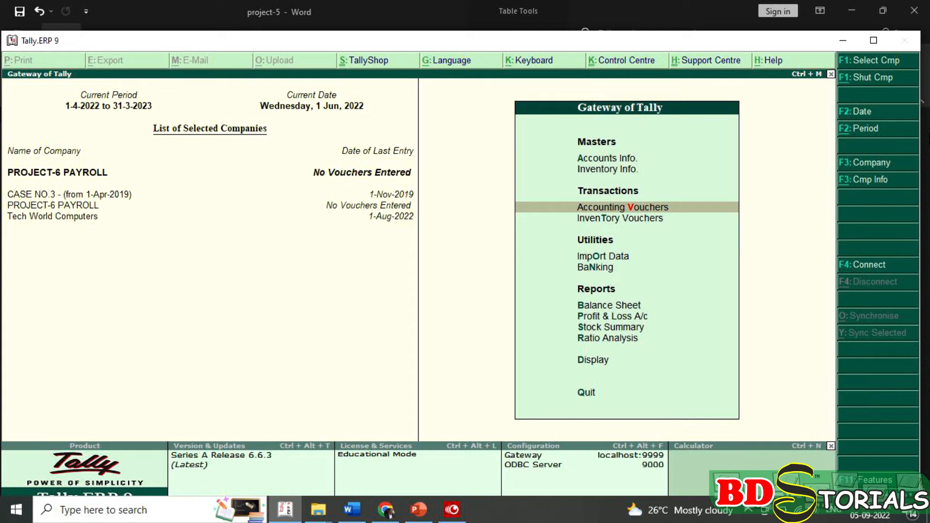
key("Return")
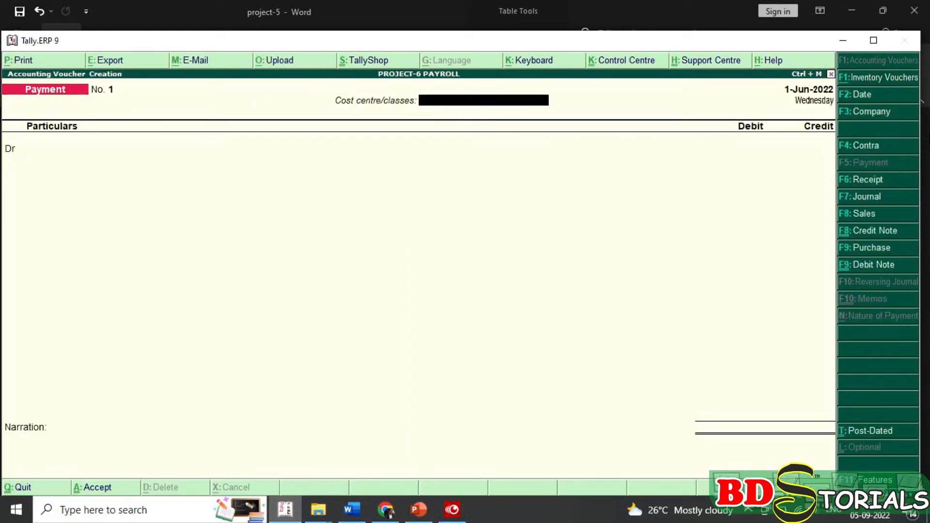
key("F6")
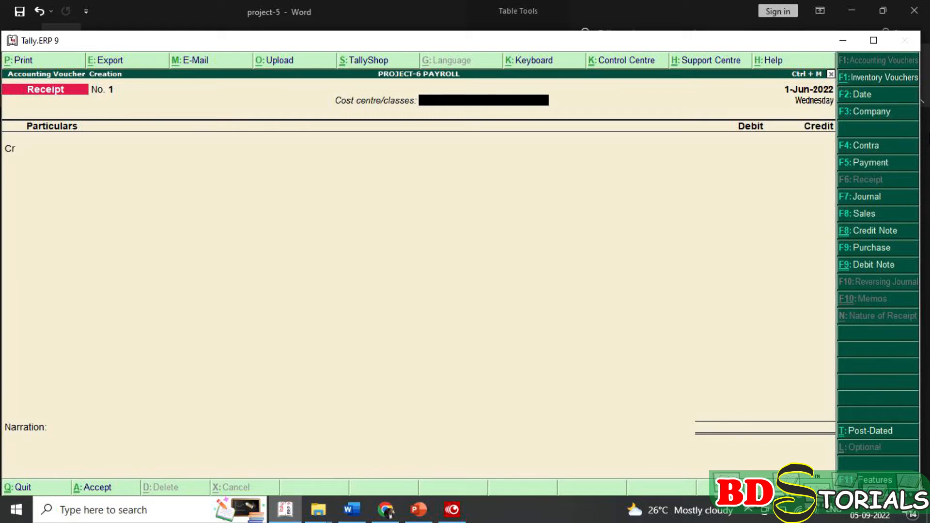
key("Return")
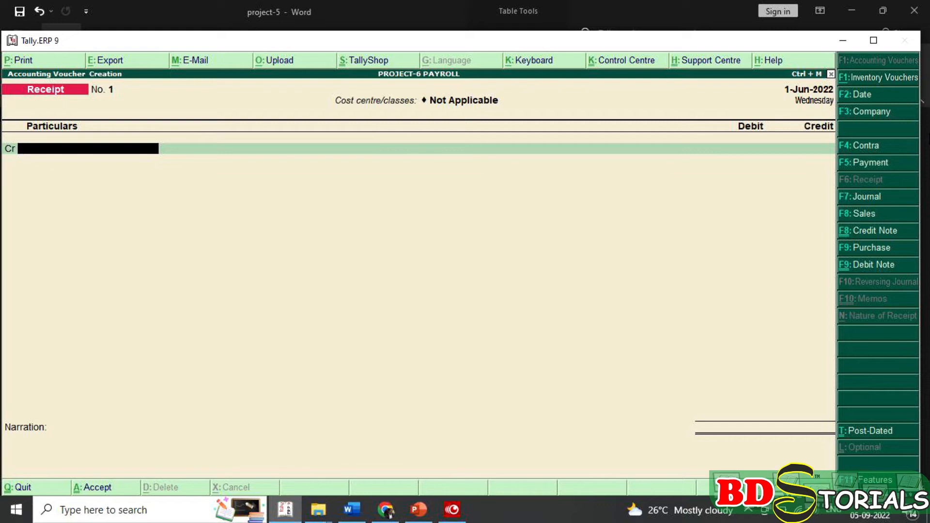
Create the owner's capital ledger from the receipt voucher, grouped under Capital Account with the default mailing and tax details.
key("alt+c")
type("MAHESH CHAND CAPITAL A/C")
key("Return")
key("Return")
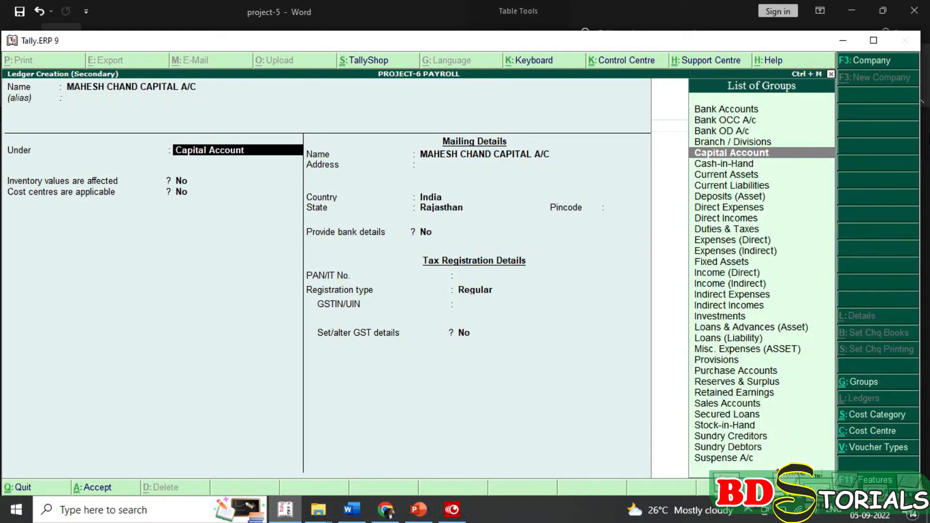
key("Return")
key("Return")
key("Return")
key("Return")
key("Return")
key("Return")
key("Return")
key("Return")
key("Return")
key("Return")
key("Return")
key("Return")
key("Return")
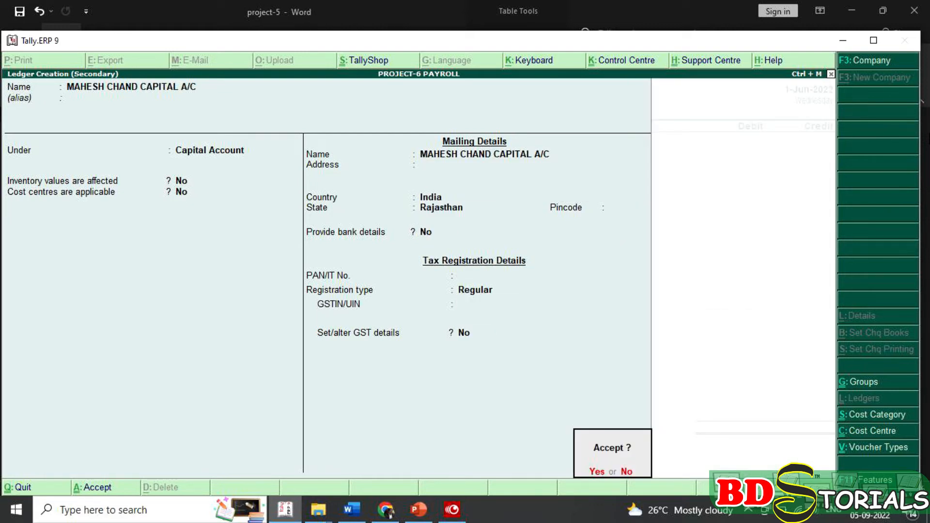
key("Return")
Credit the owner's capital ledger with 5,00,000, debit Cash for the same amount, and save the receipt voucher without narration.
key("Return")
type("5,00,000")
key("Return")
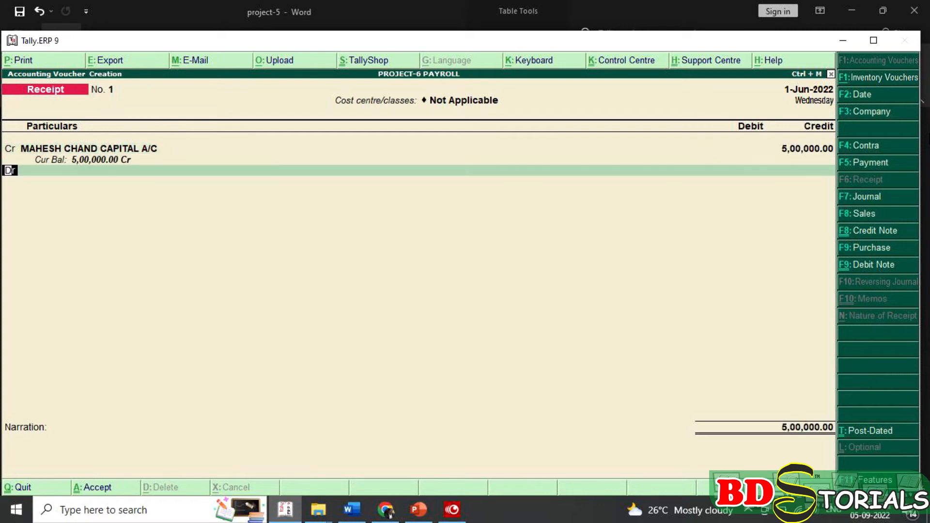
key("Return")
type("Cash")
key("Return")
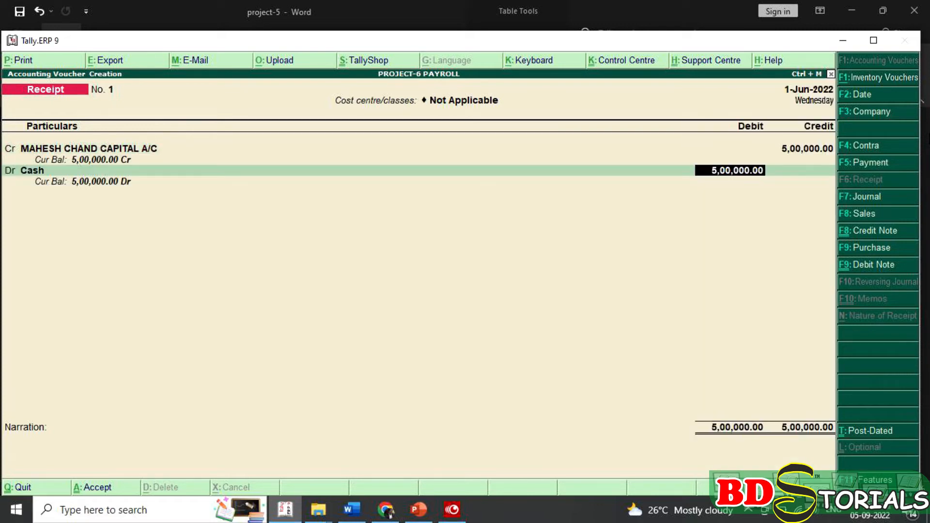
key("Return")
key("Return")
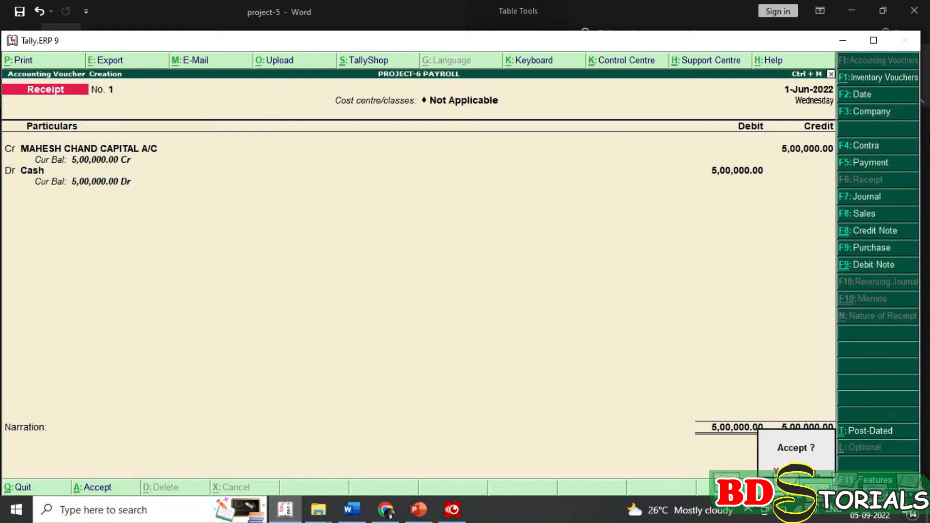
key("Return")
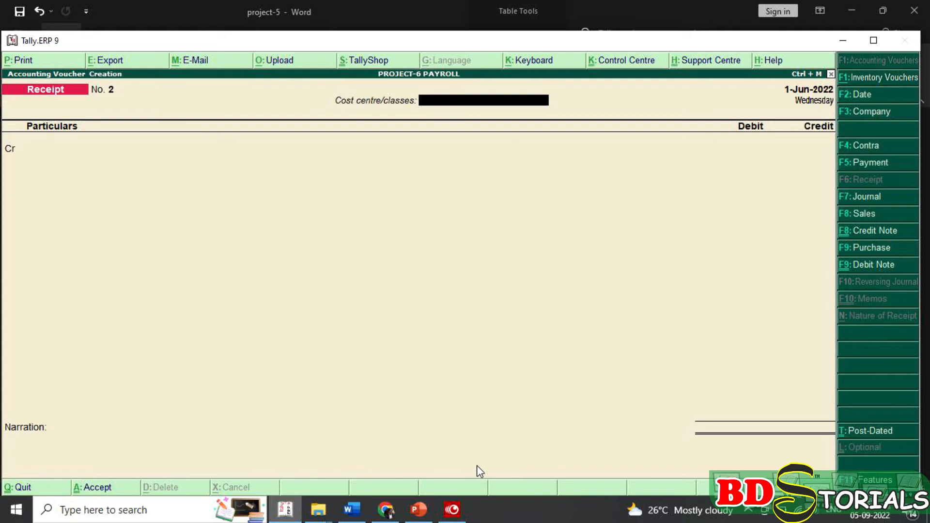
Check the second June entry in the Word document, and credit Cash with 4,00,000 in a new Tally contra voucher.
left_click(352, 510)
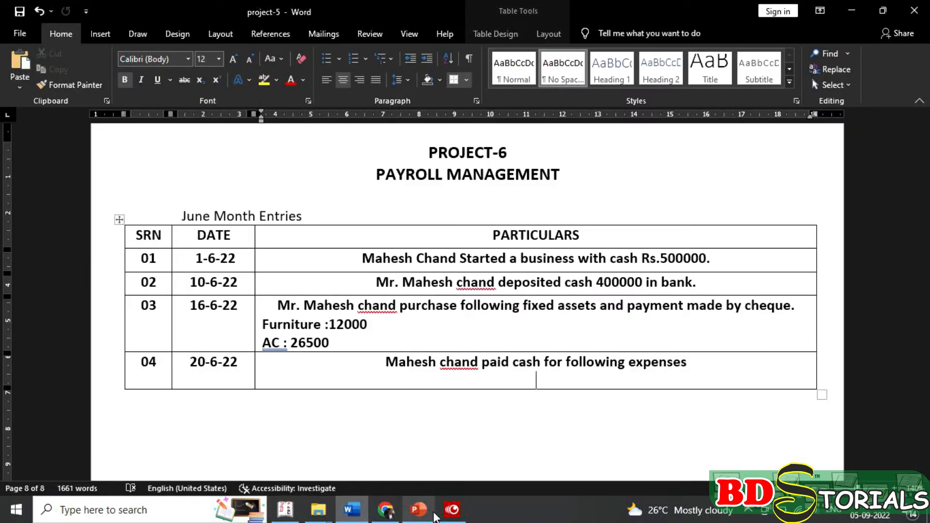
left_click(285, 509)
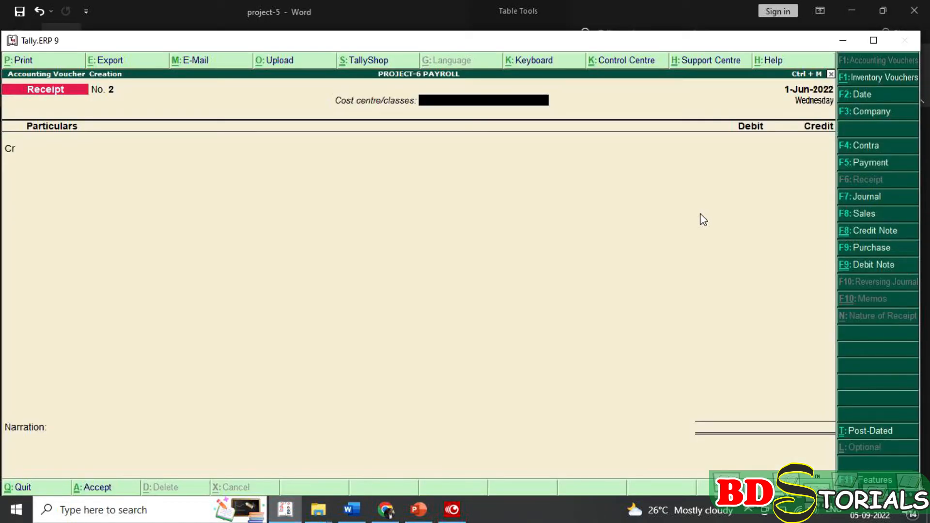
key("F4")
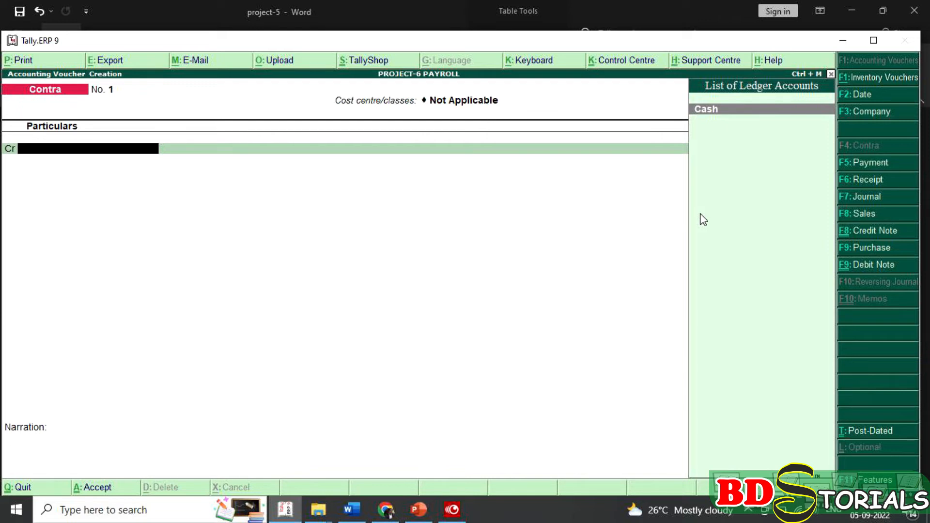
key("Return")
type("400000")
key("Return")
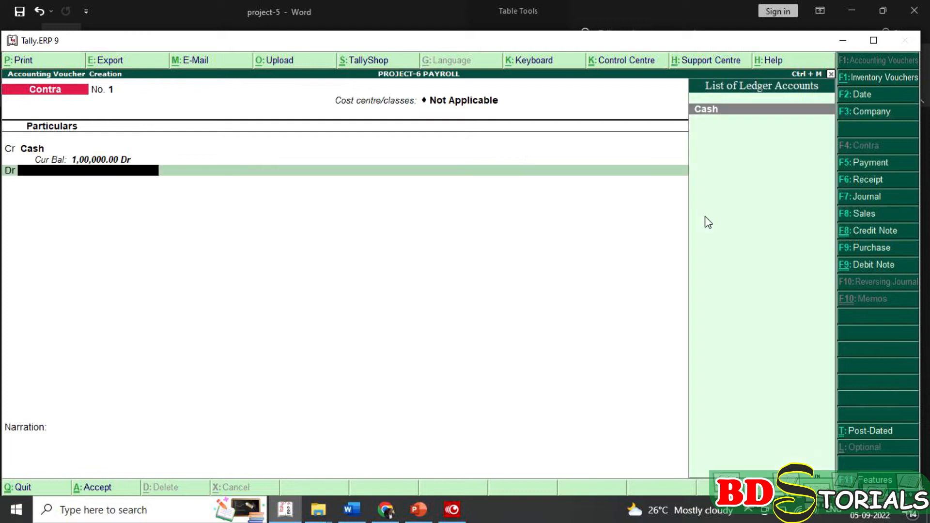
Create the ledger BANK A/C under Bank Accounts from the contra voucher, keeping the default bank details and leaving GSTIN blank.
key("alt+c")
type("BANK")
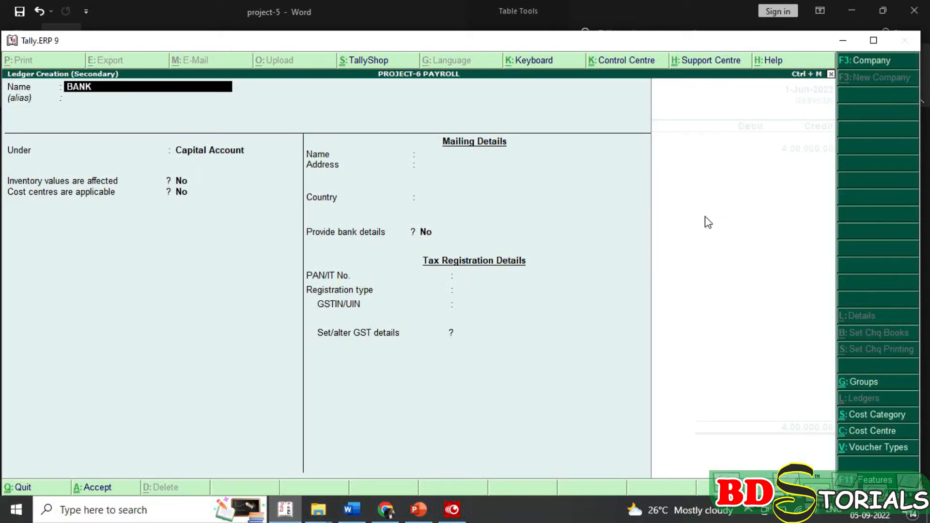
type(" A/C")
key("Return")
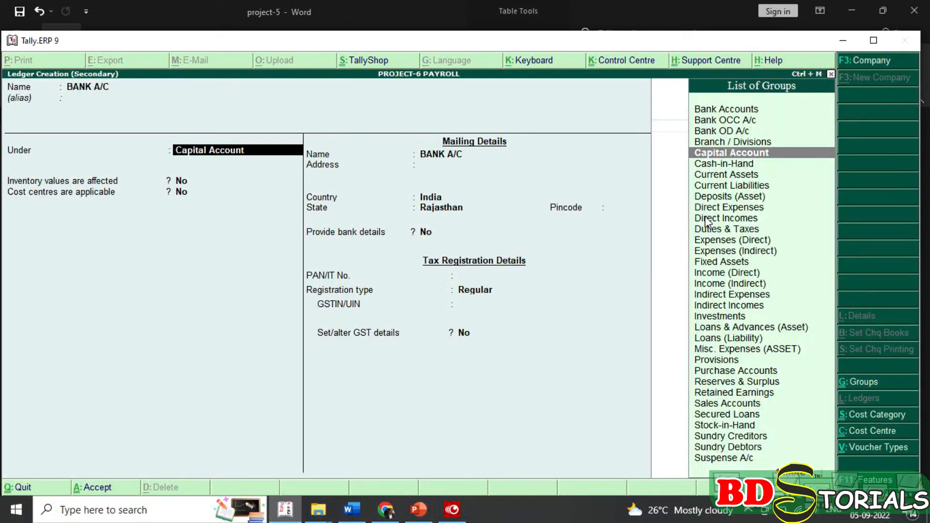
type("B")
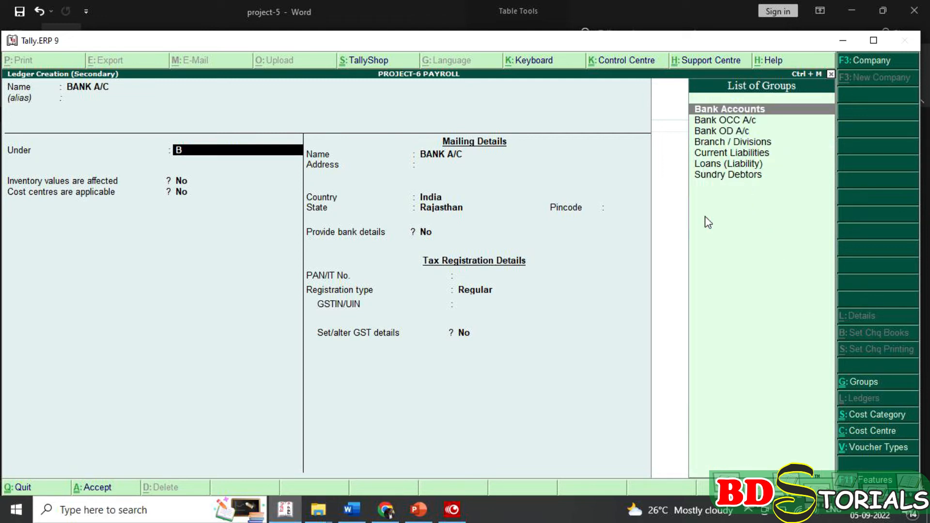
key("Return")
key("Return")
key("Return")
key("Return")
key("Return")
key("Return")
key("Return")
key("Return")
key("Return")
key("Return")
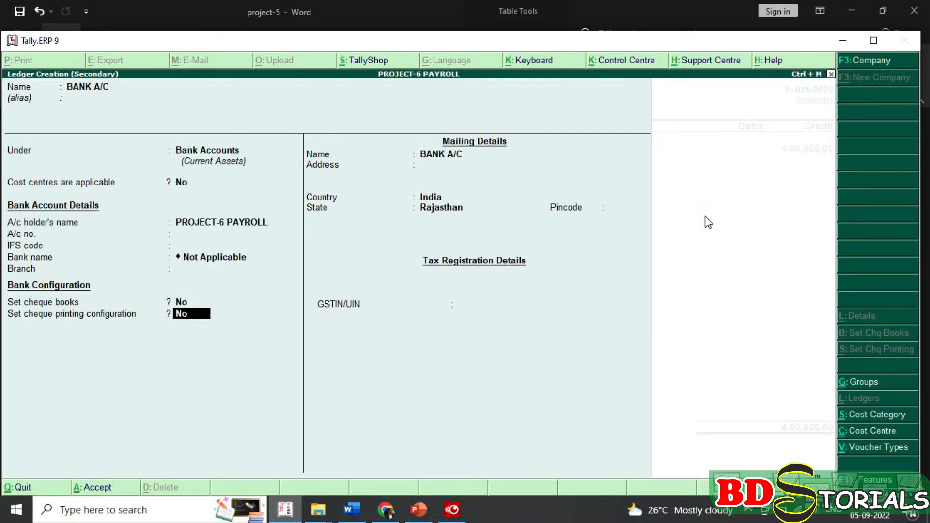
key("Return")
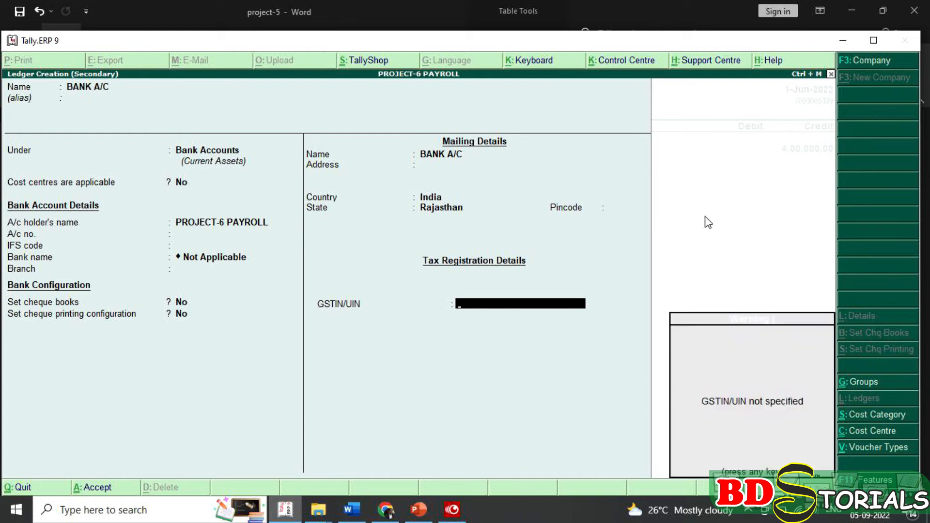
key("Return")
key("Return")
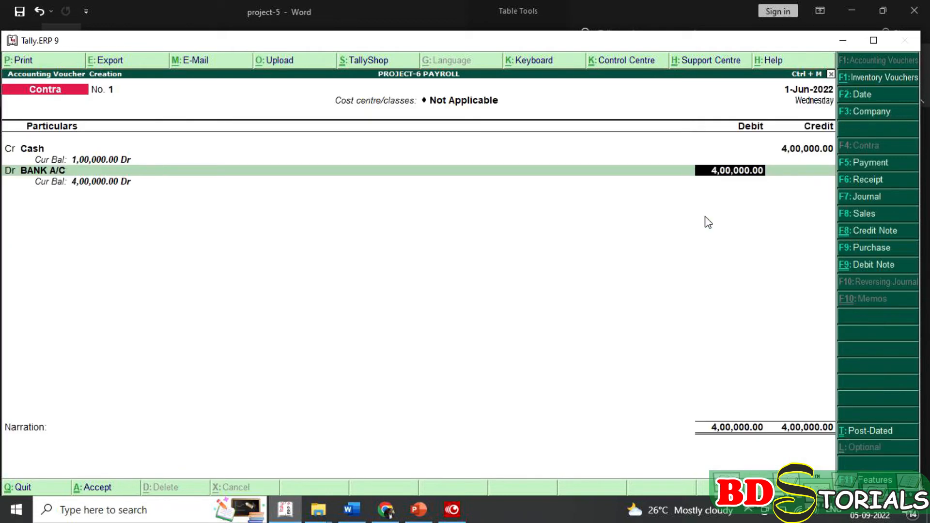
Debit BANK A/C with 4,00,000 as a cash transaction, leave all denominations blank, and save the contra voucher without narration.
key("Return")
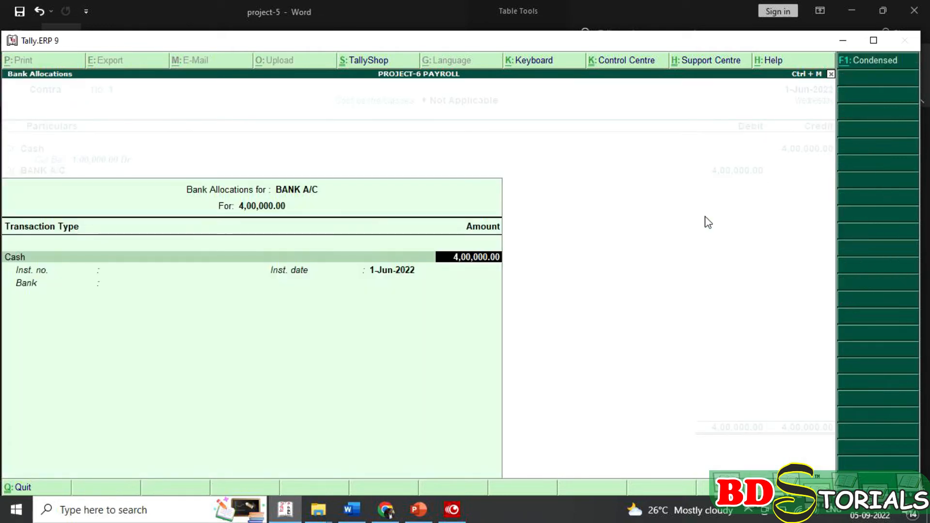
key("Return")
key("Return")
key("Return")
key("Return")
key("Return")
key("Return")
key("Return")
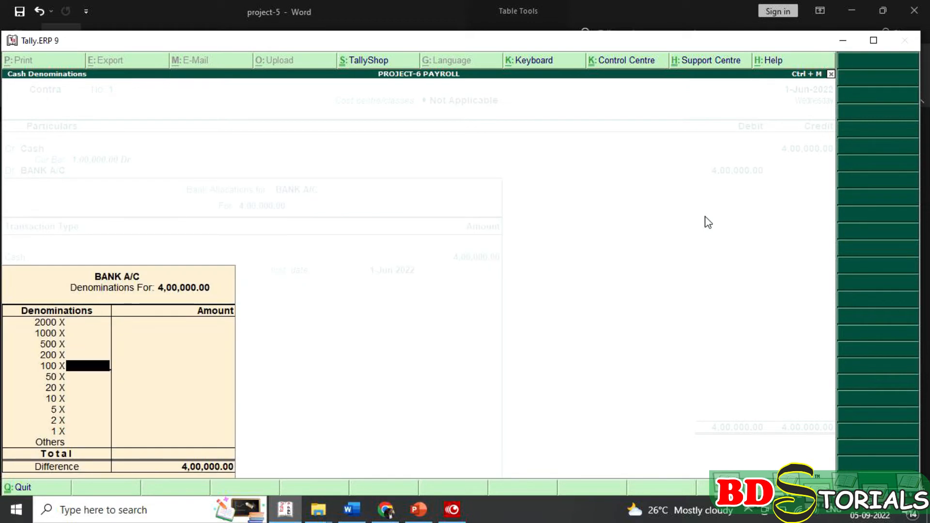
key("Return")
key("Return")
key("Return")
key("Return")
key("Return")
key("Return")
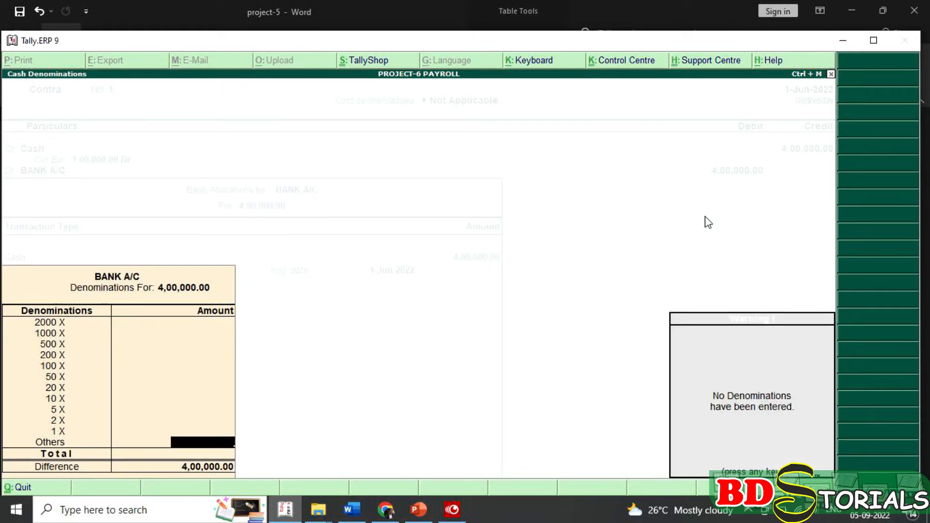
key("Return")
key("Return")
key("Return")
key("Return")
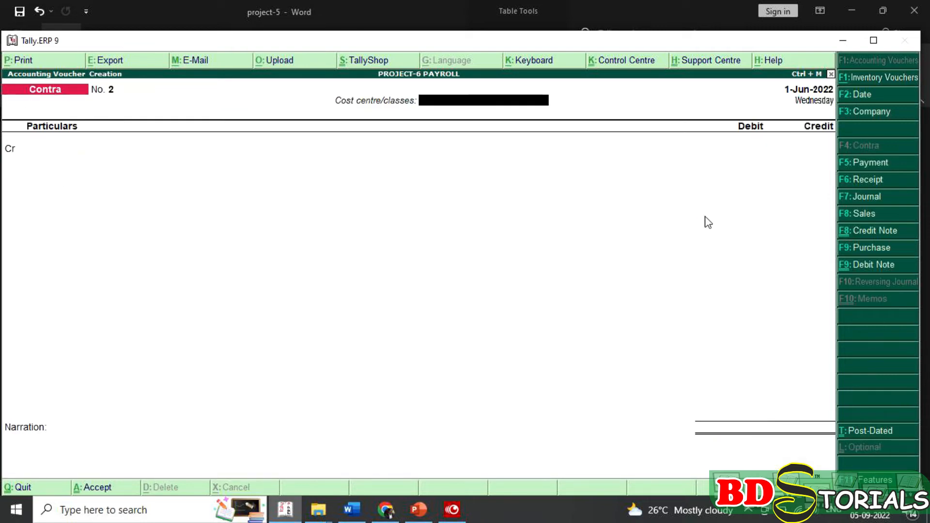
Check the third June entry in the Word document, and start a payment voucher in Tally without a cost centre class.
left_click(348, 507)
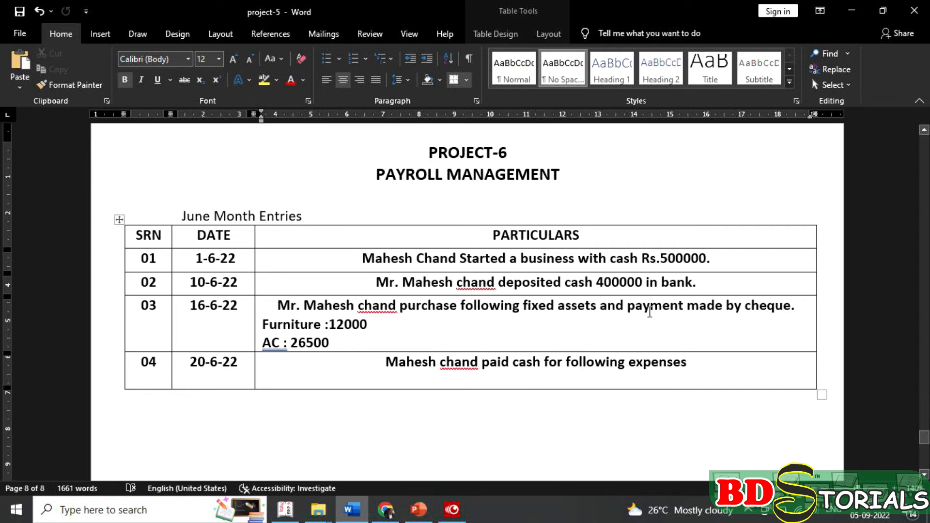
left_click_drag(377, 328, 297, 344)
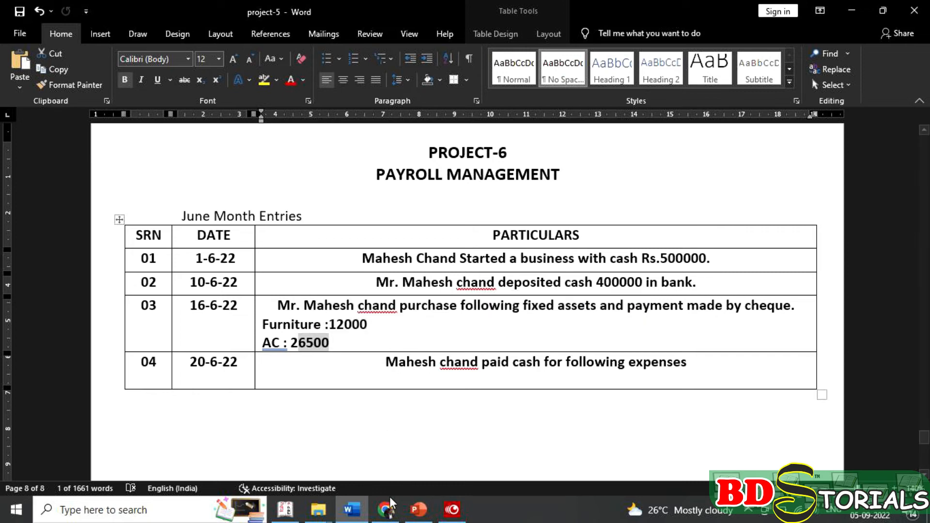
left_click(285, 508)
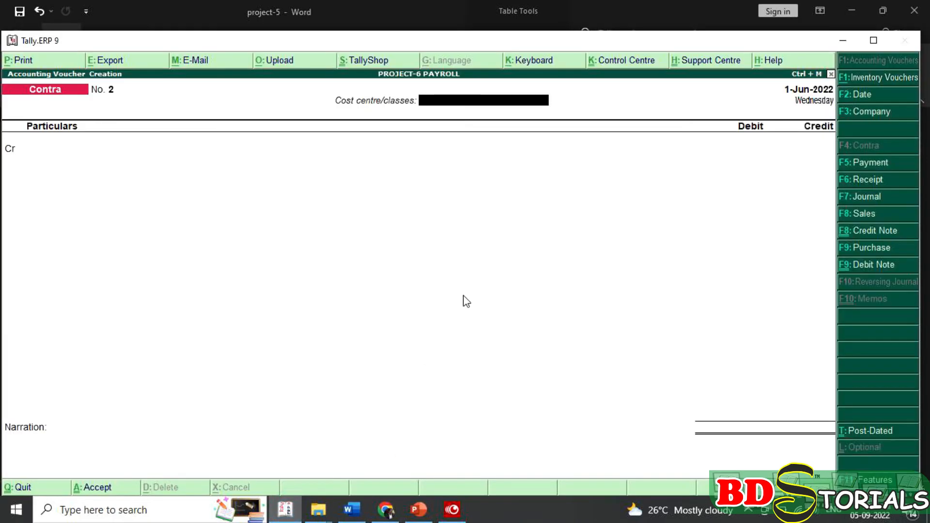
key("F5")
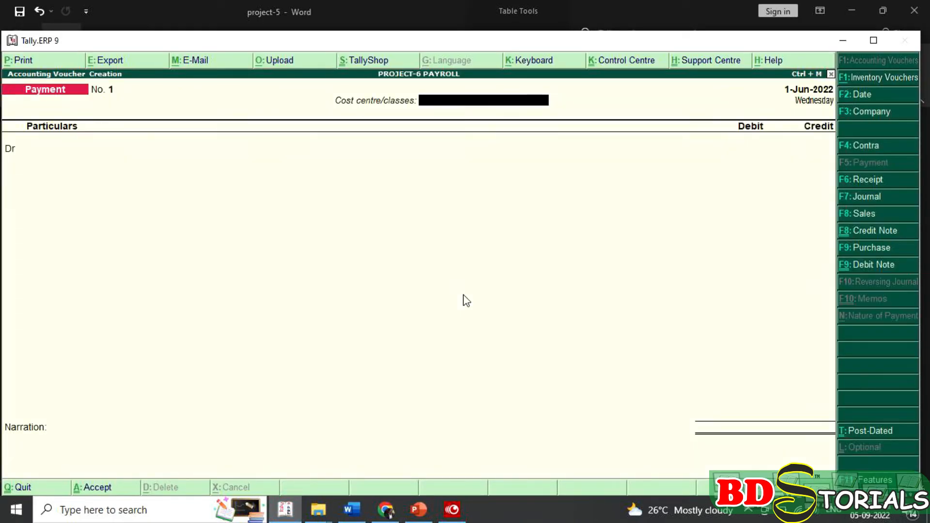
key("Return")
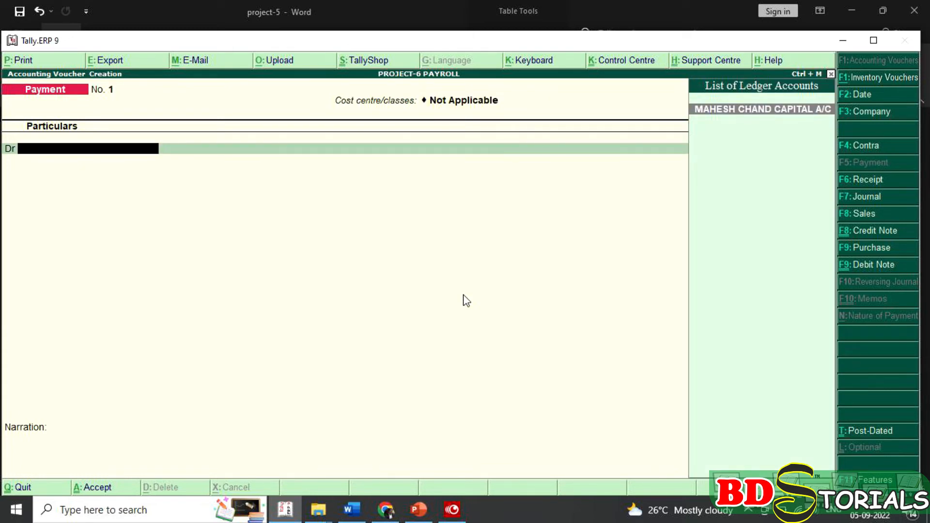
Create the ledger FURNITURE under Fixed Assets from the payment voucher, and debit it with 12,000.
key("alt+c")
type("FUR")
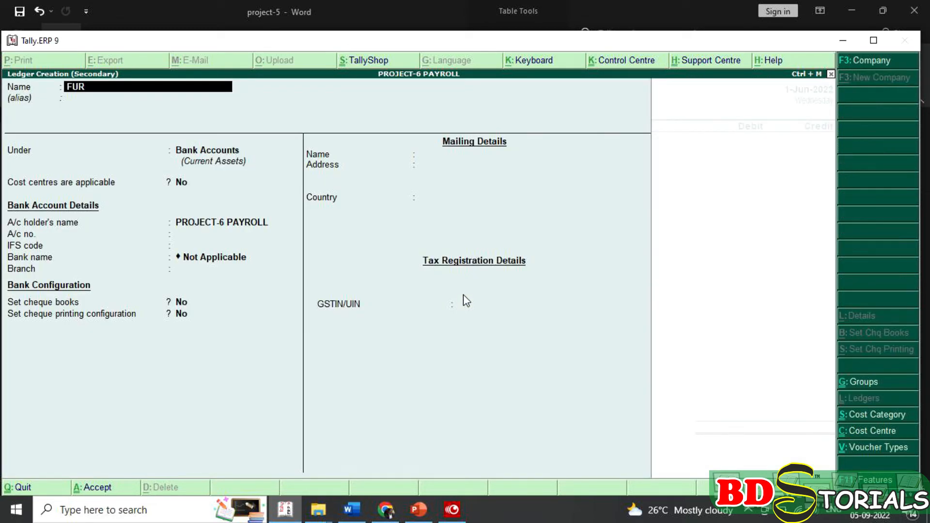
type("NITURE")
key("Return")
key("Return")
type("fix")
key("Return")
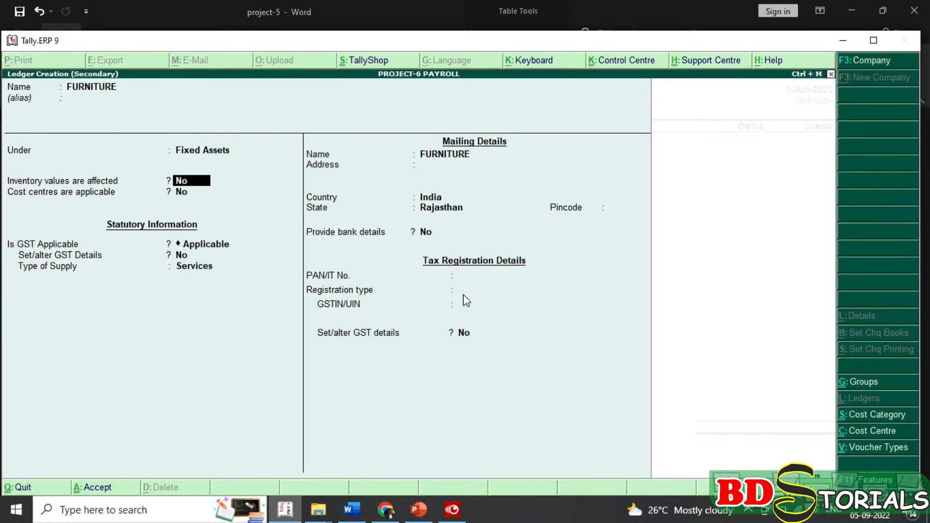
key("ctrl+a")
type("12000")
key("Return")
Add a second debit line for a new ledger AC under Fixed Assets, with an amount of 26,500.
type("d")
key("Return")
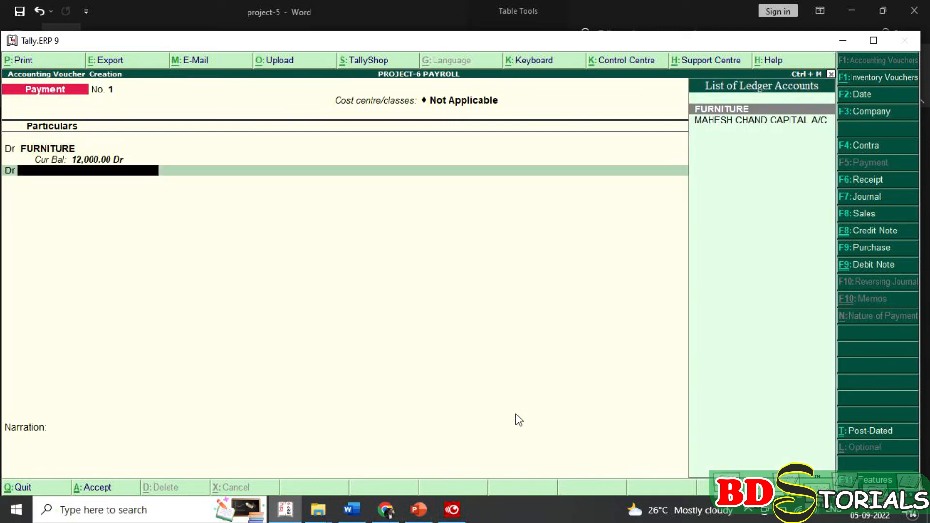
key("alt+c")
type("AC")
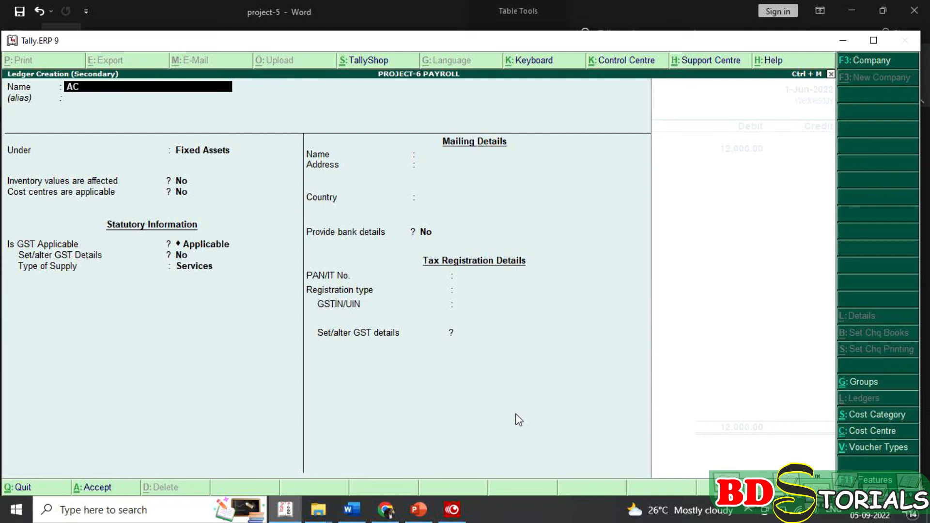
key("Return")
key("Return")
key("ctrl+a")
key("Return")
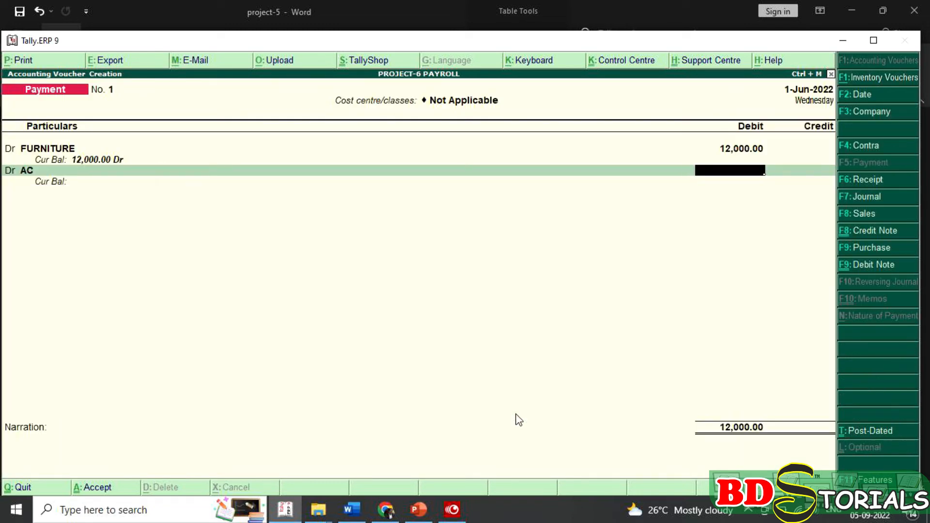
type("26500")
key("Return")
Credit BANK A/C with 38,500 by cheque, leave the instrument number blank, and save the payment voucher without narration.
key("Return")
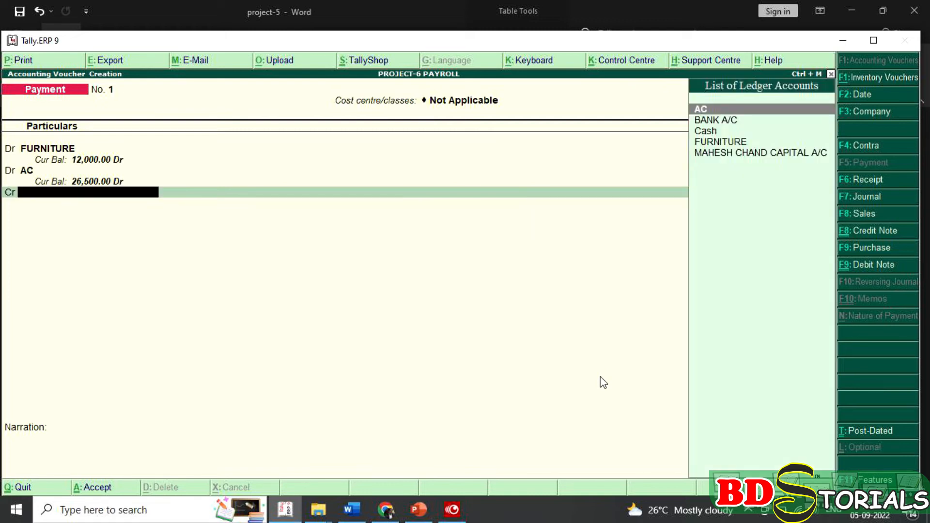
type("B")
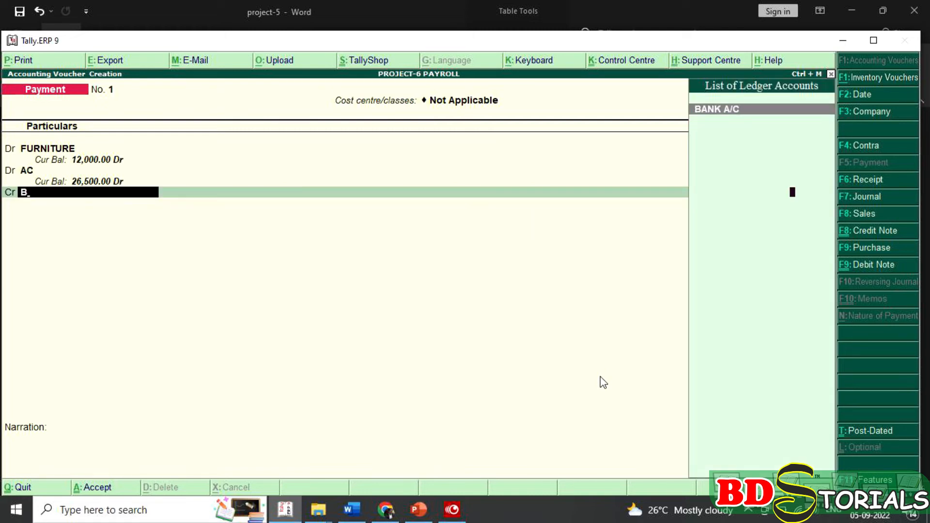
key("Return")
key("Return")
key("Return")
key("Return")
key("Return")
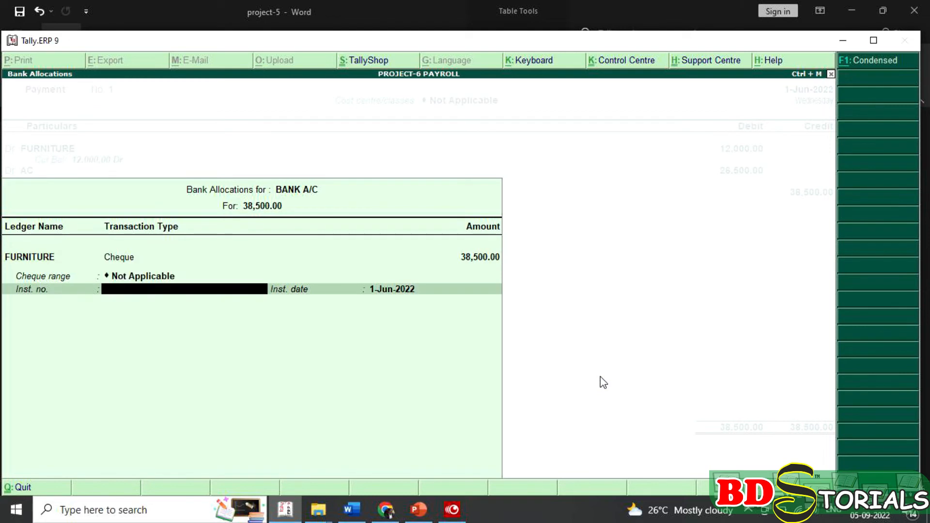
key("Return")
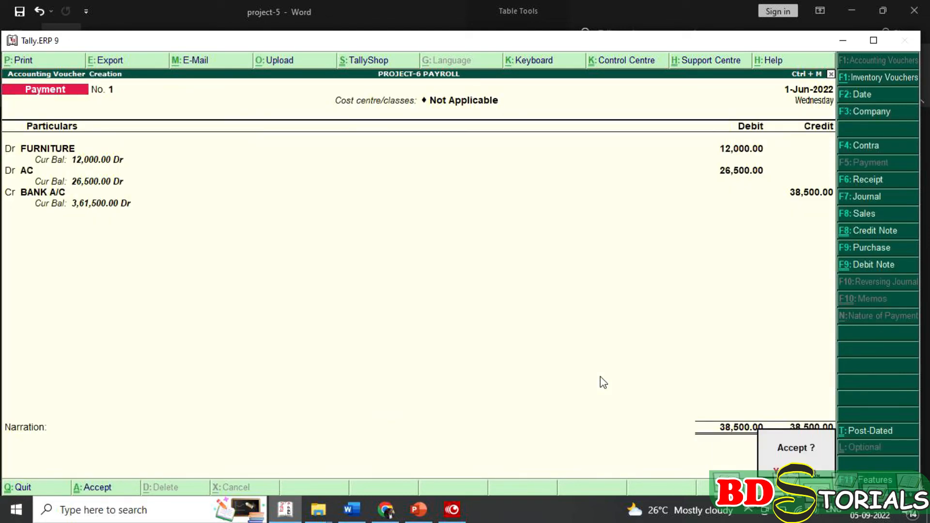
key("Return")
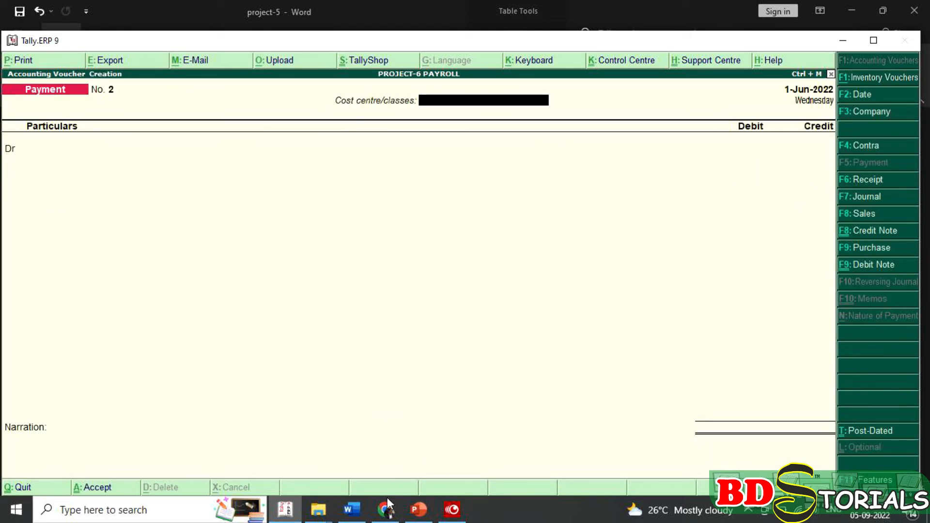
Check the fourth June entry in the Word document, and begin the second Tally payment voucher without a cost centre class.
left_click(352, 509)
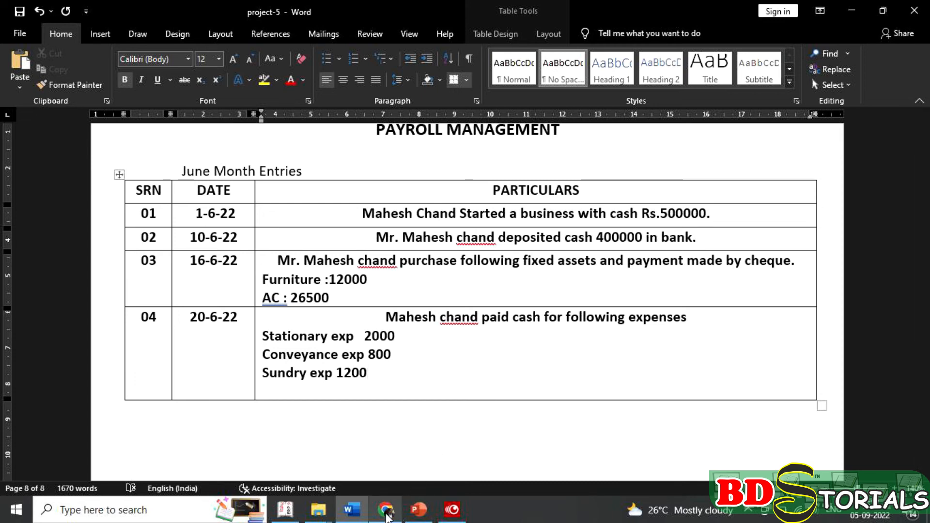
left_click(285, 509)
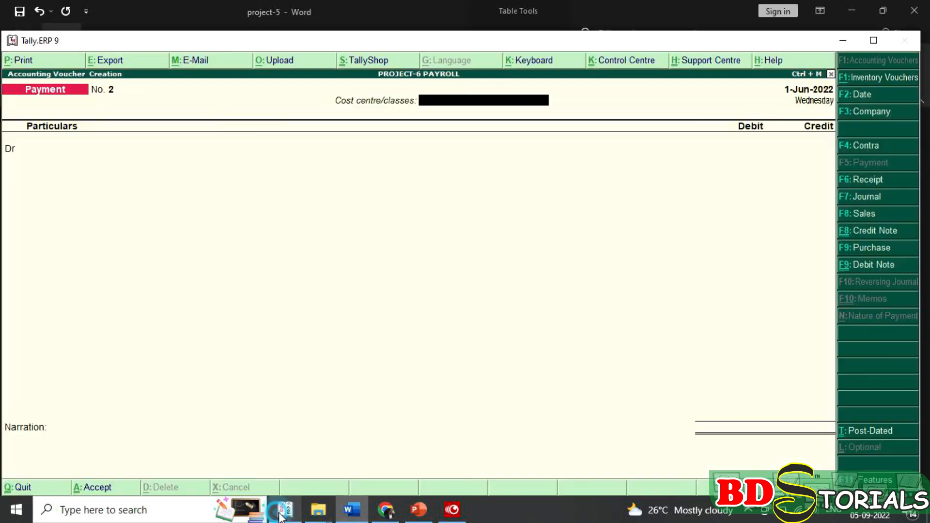
left_click(353, 506)
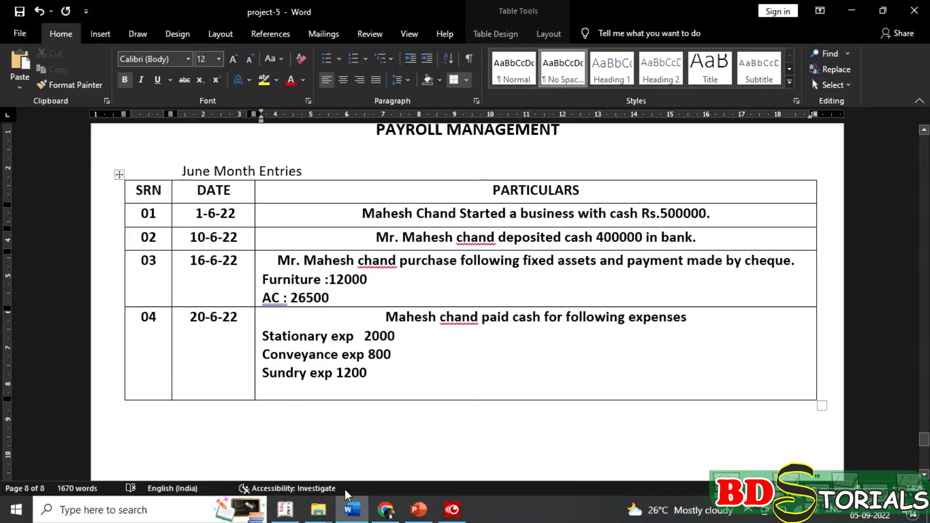
left_click(286, 509)
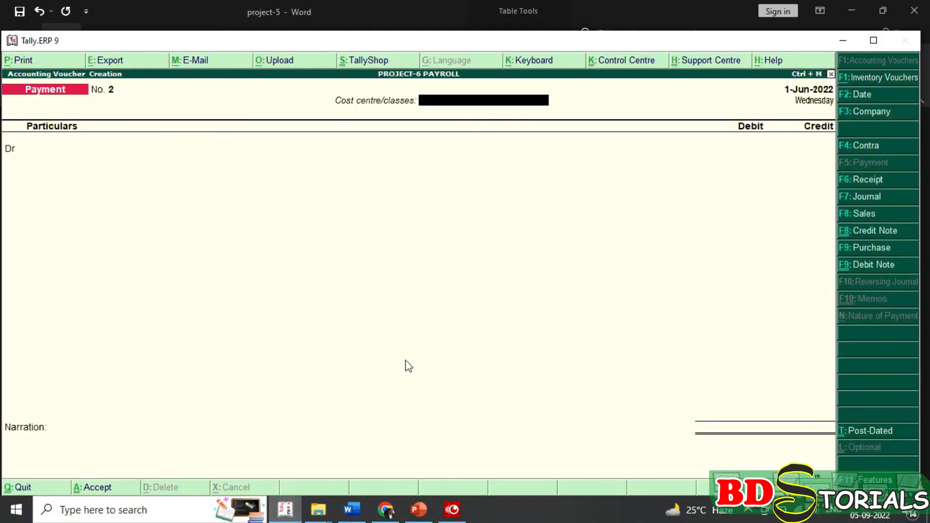
key("Return")
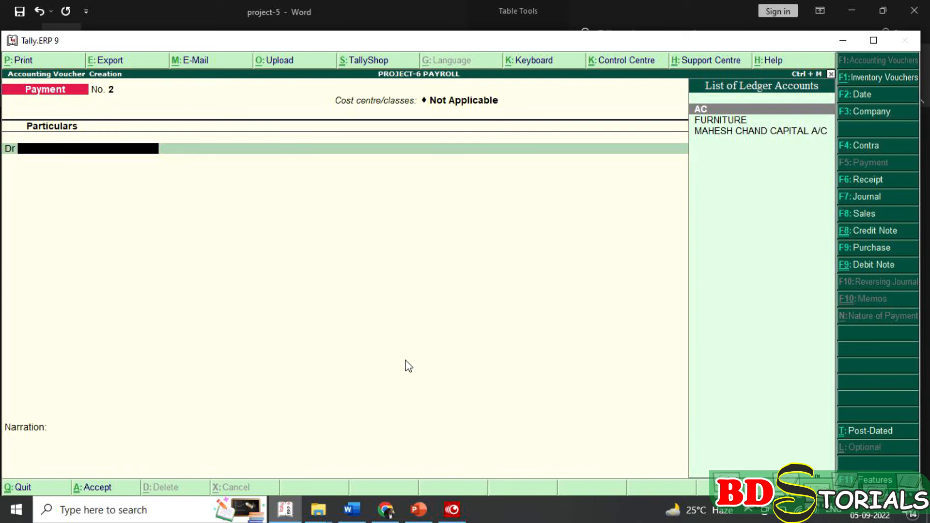
Create the ledger Stationary Exp under Indirect Expenses from the payment voucher, keeping the remaining default details.
key("alt+c")
type("Stationa")
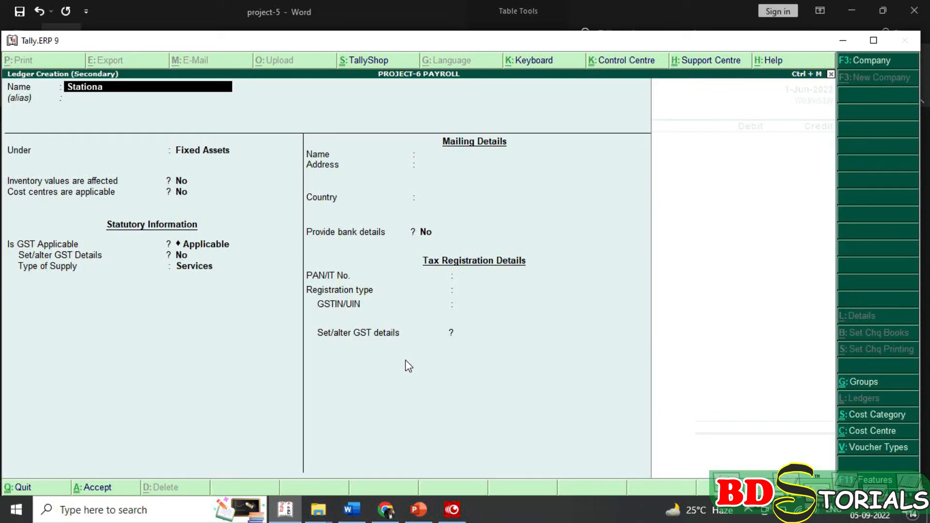
type("ry Exp")
key("Return")
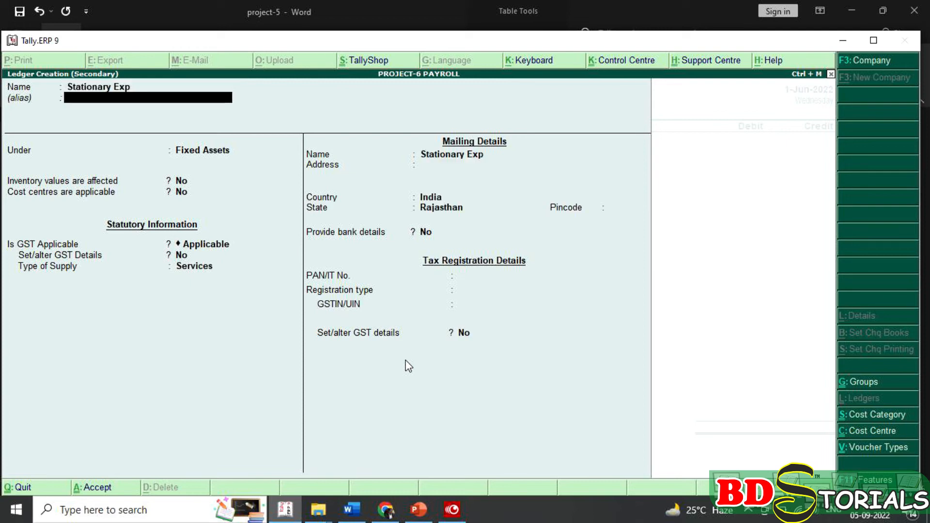
key("Return")
type("Ind")
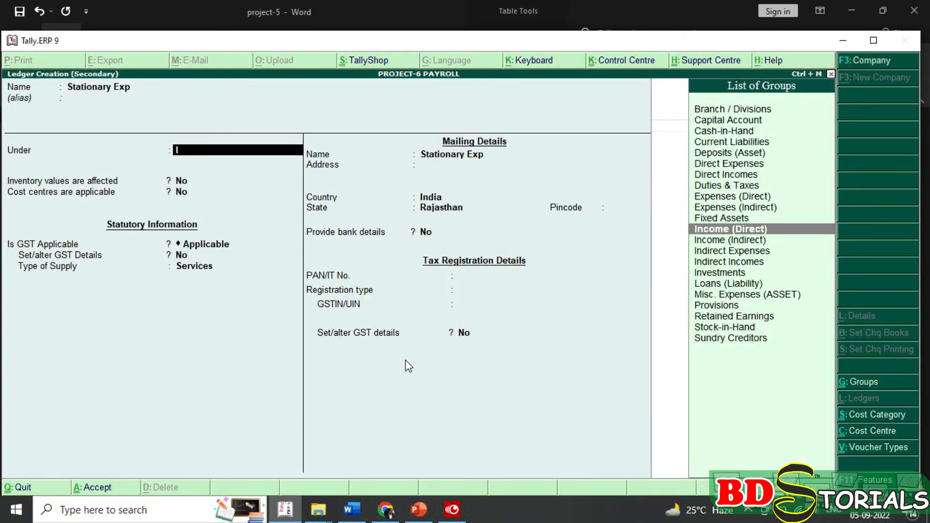
key("Return")
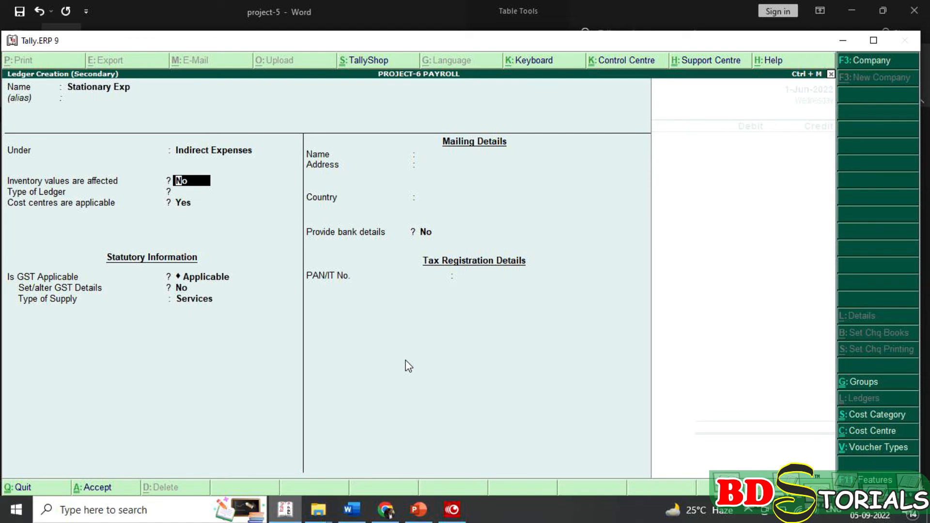
key("ctrl+a")
key("Return")
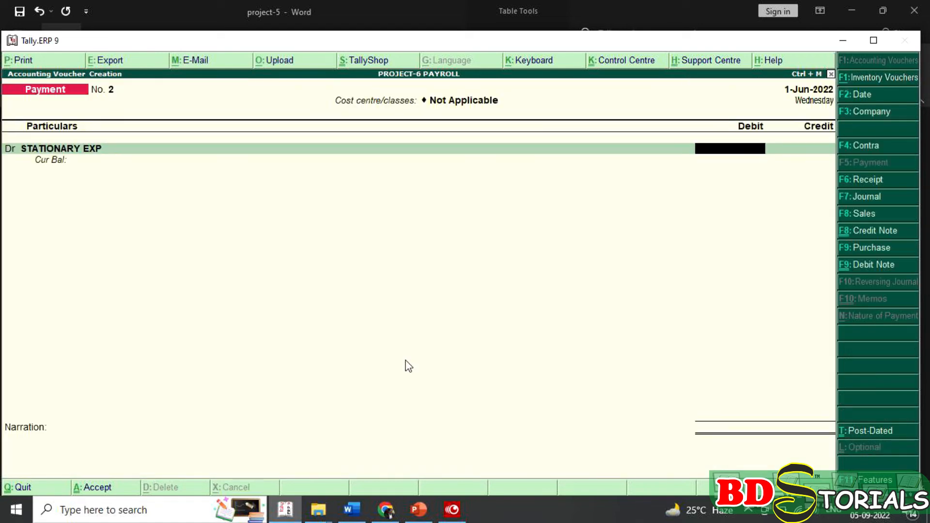
Alter the Stationary Exp ledger so cost centres are not applicable, and debit it with 2,000.
key("BackSpace")
key("ctrl+Return")
key("Return")
key("Return")
key("Return")
key("Return")
key("Return")
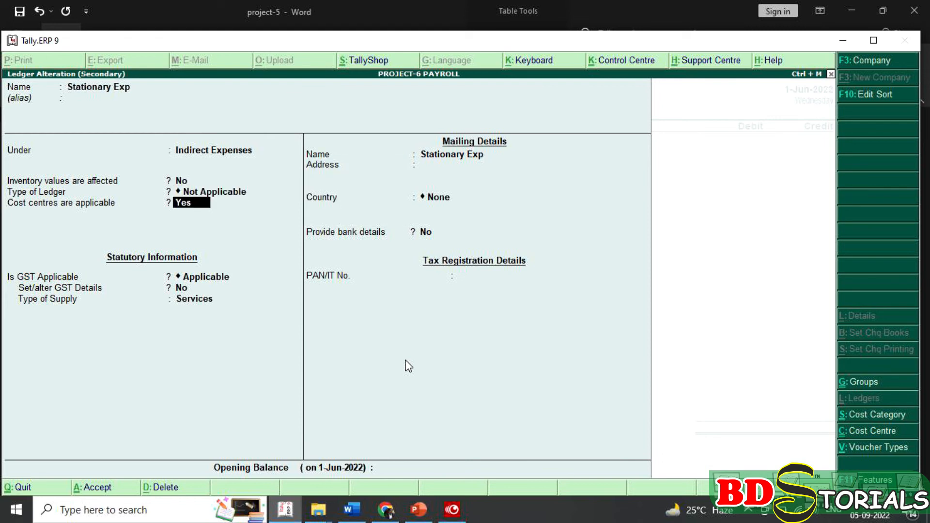
key("Return")
key("ctrl+a")
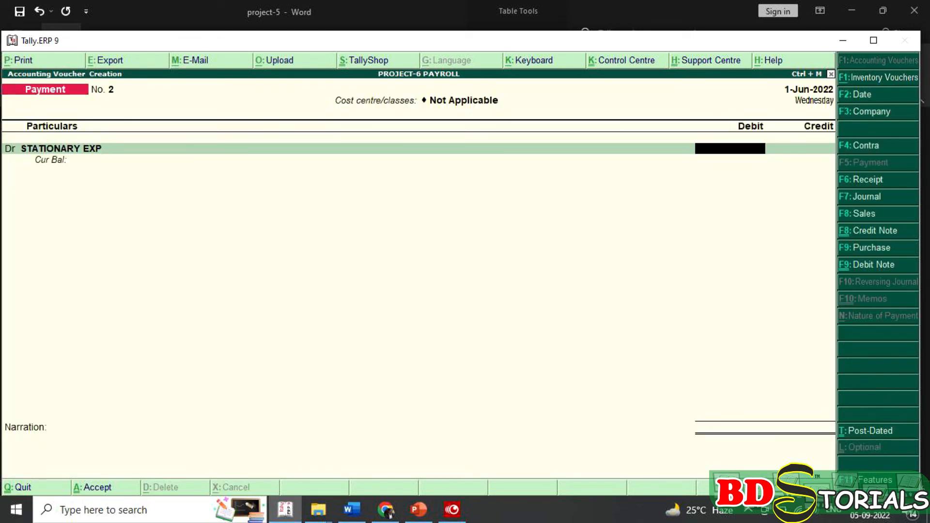
type("2000")
key("Return")
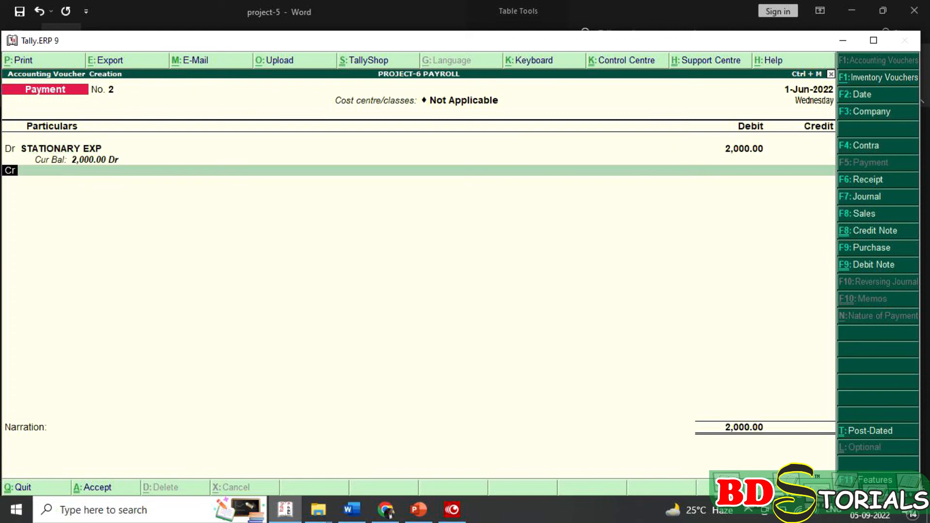
Add a second debit line to the payment voucher and create the ledger Conveyance Exp under Indirect Expenses for it, keeping the default details.
key("BackSpace")
key("d")
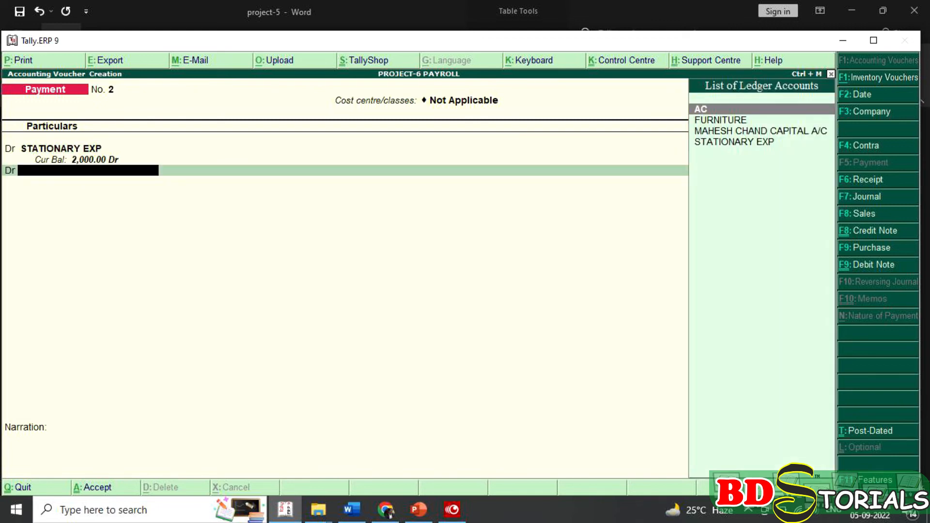
key("alt+c")
type("Co")
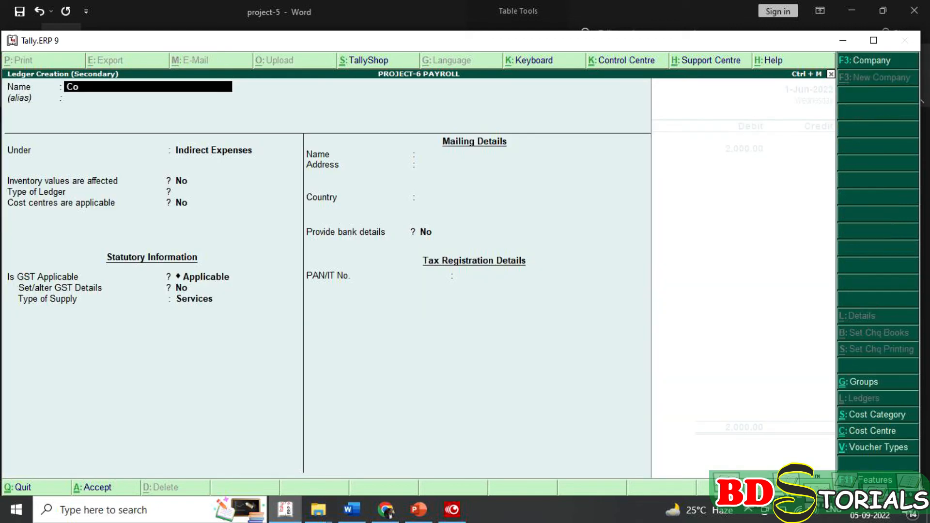
type("nveyance Exp")
key("Return")
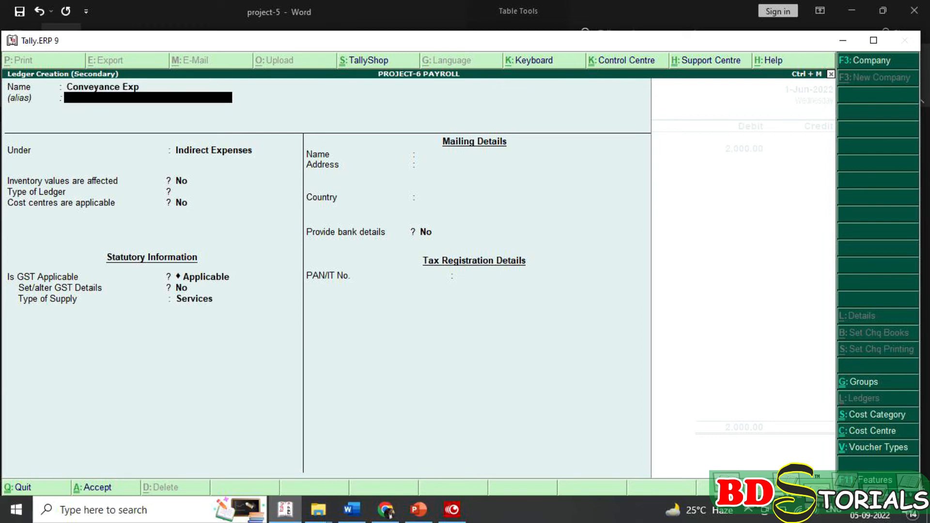
key("Return")
key("ctrl+a")
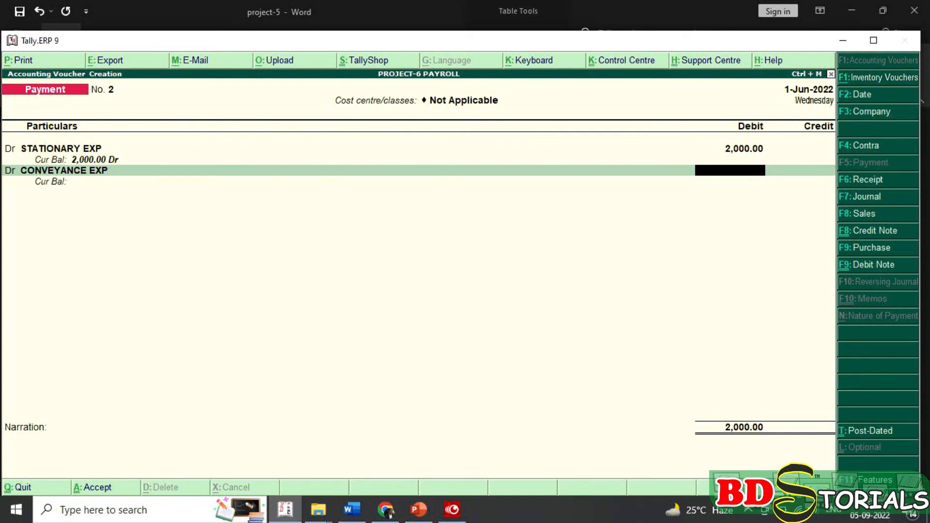
Check the conveyance amount in the Word document, and debit Conveyance Exp with 800 in the Tally voucher.
left_click(361, 513)
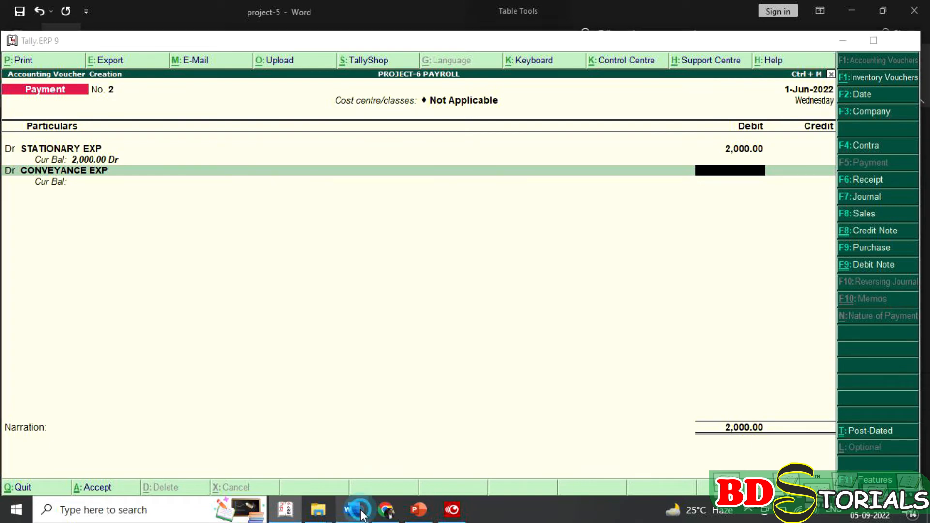
left_click(361, 513)
type("800")
key("Return")
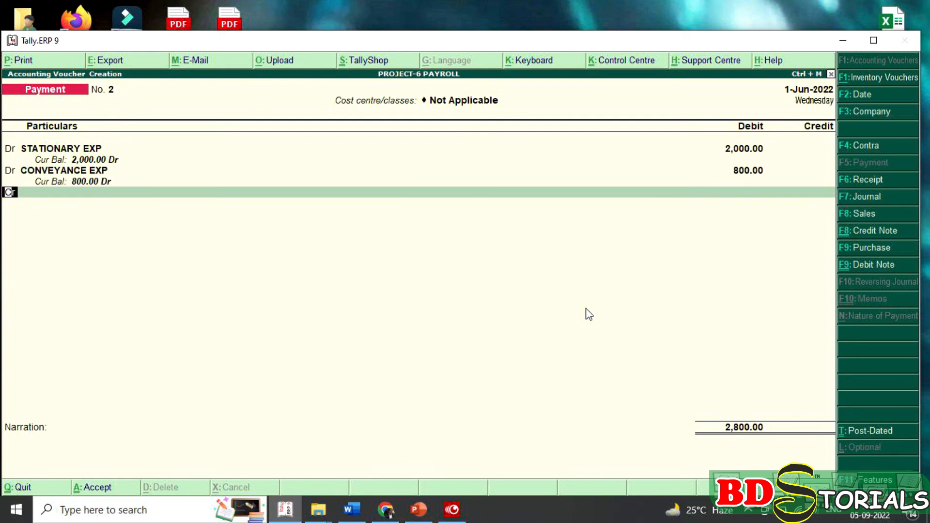
Add a third debit line and create the ledger Sundry Exp under Indirect Expenses for it, keeping the default details.
key("d")
key("Return")
type("s")
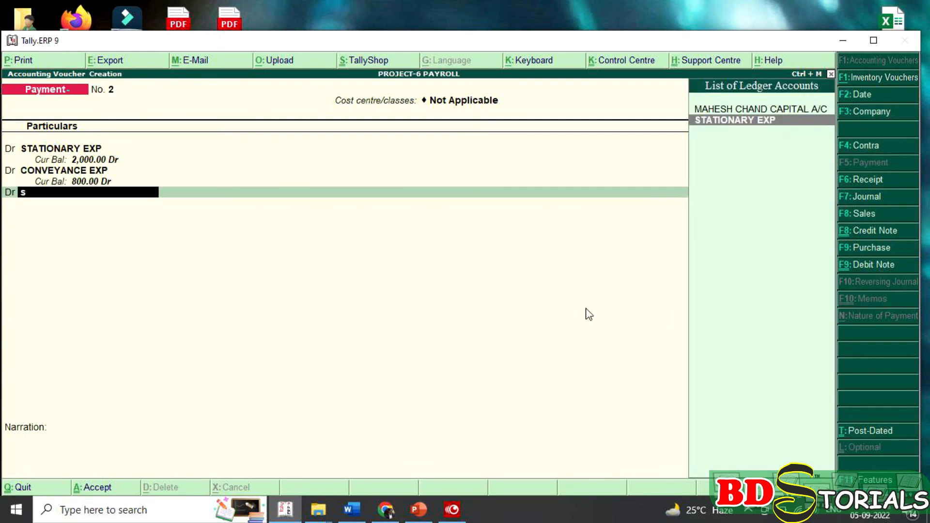
key("alt+c")
type("Sundry Exp")
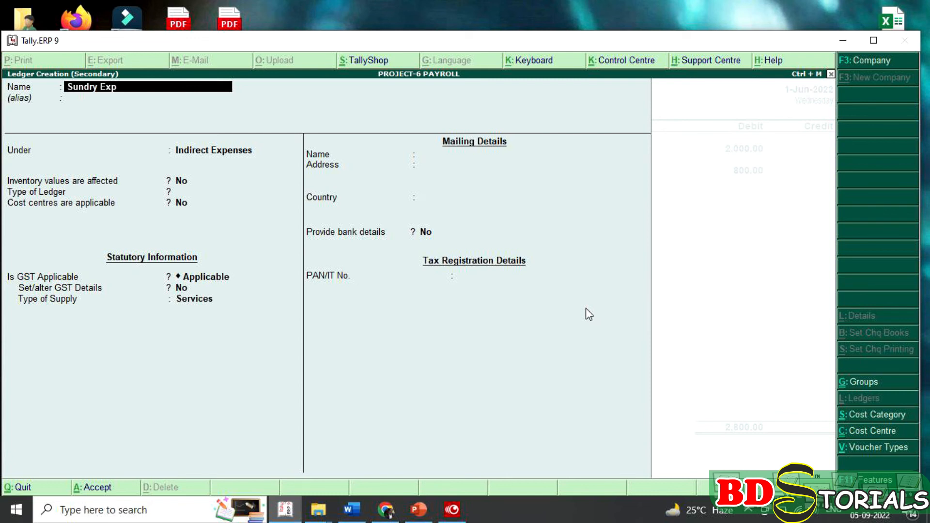
key("Return")
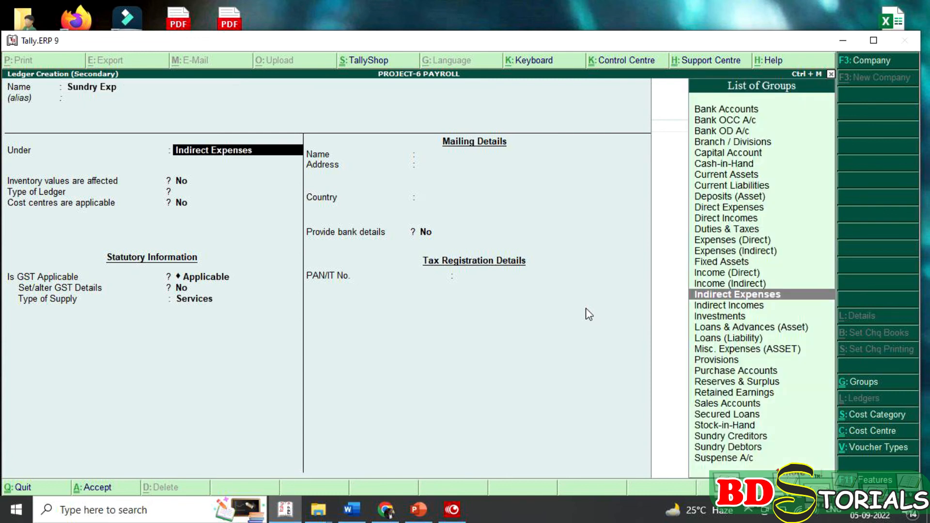
key("ctrl+a")
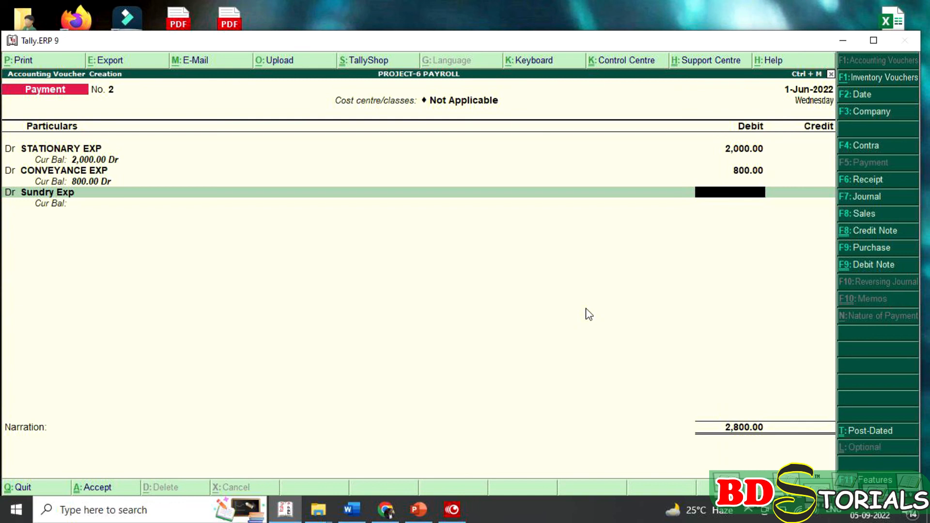
Check the sundry expense amount in the Word document, and debit Sundry Exp with 1,200 in the Tally voucher.
left_click(360, 516)
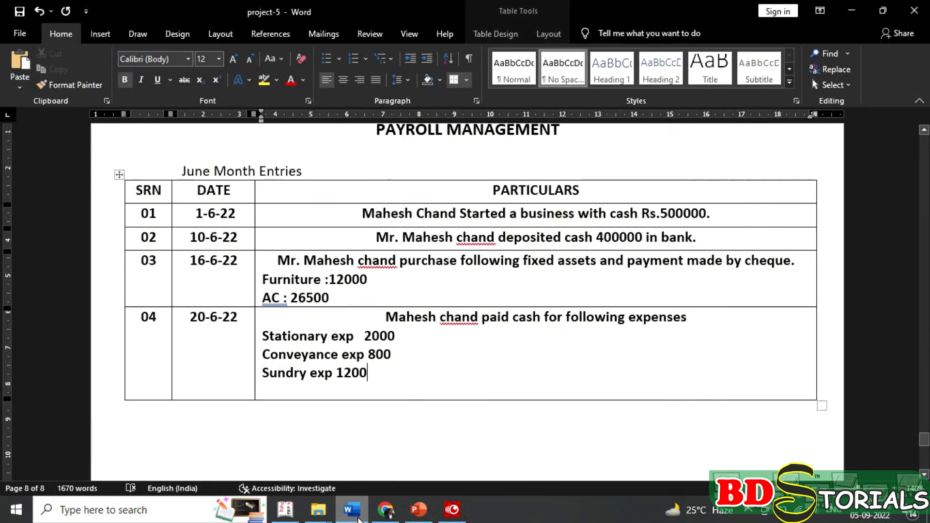
left_click(360, 515)
type("1200")
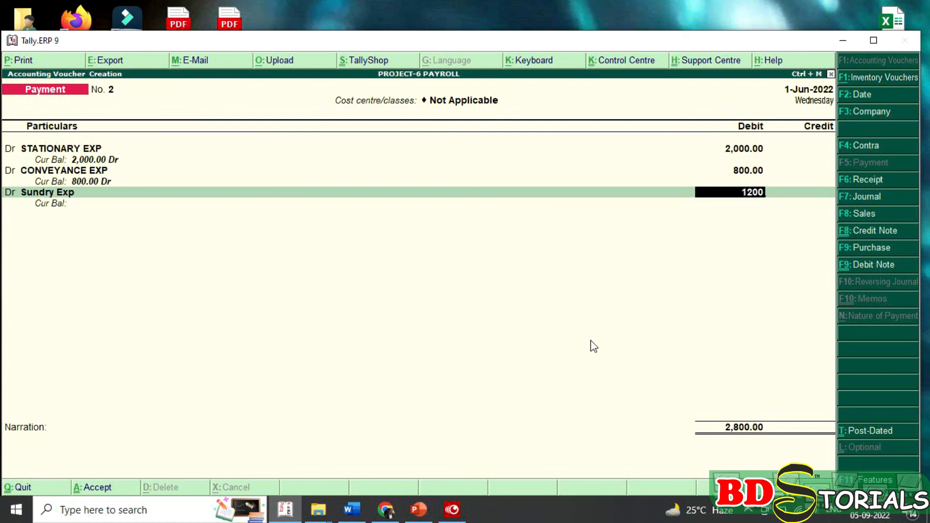
key("Return")
Credit Cash with 4,000 and save the payment voucher without narration.
type("C")
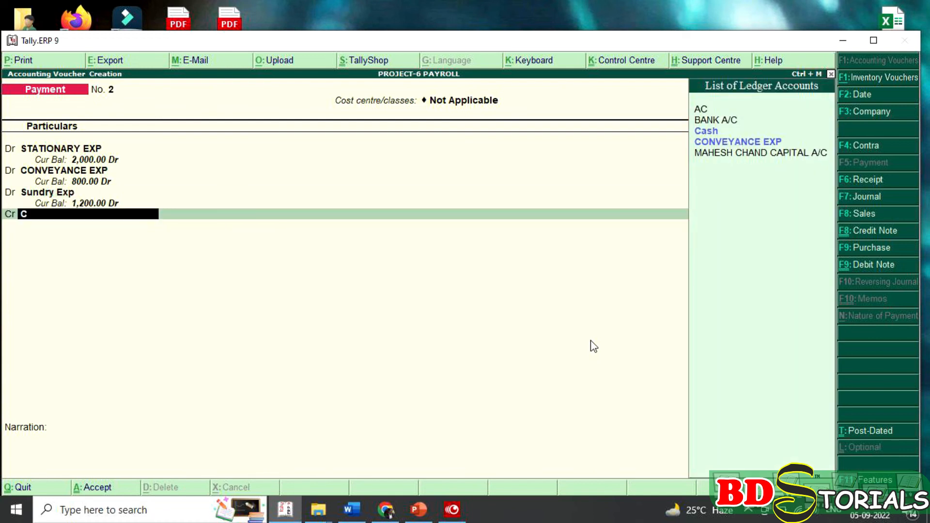
type("a")
key("Return")
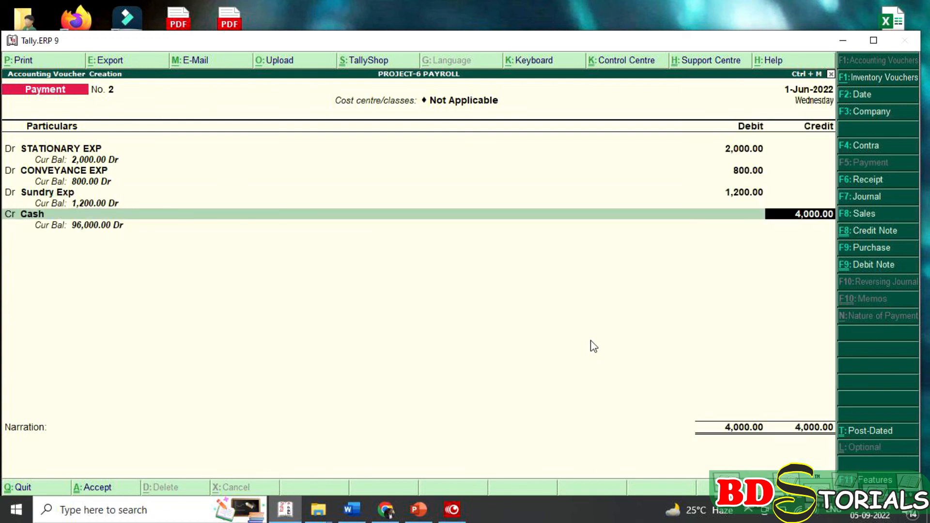
key("Return")
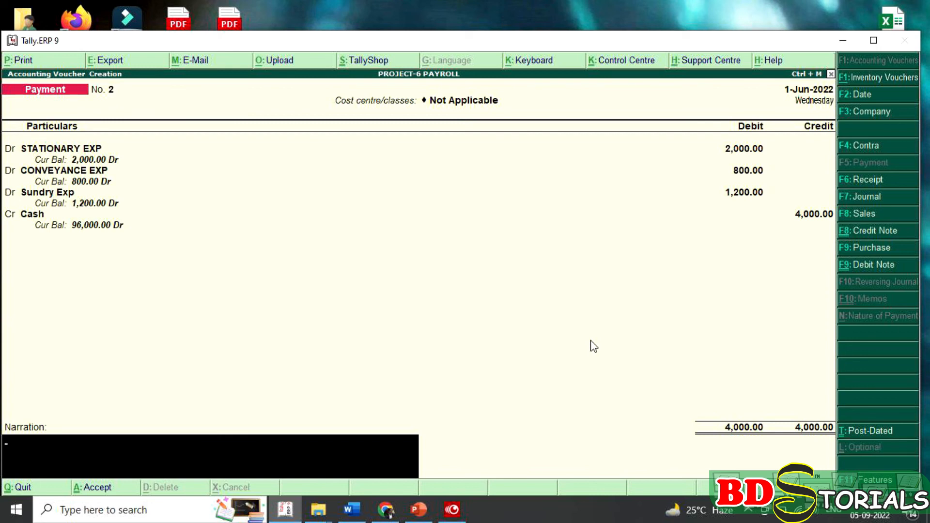
key("Return")
key("Return")
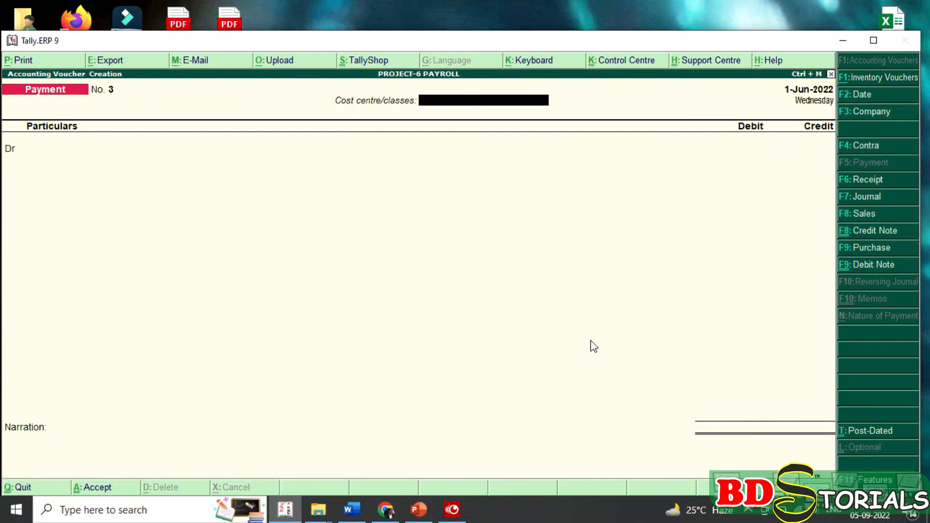
Maximize the Tally window, leave voucher entry and display the company's Trial Balance.
left_click(873, 40)
key("Escape")
key("y")
key("d")
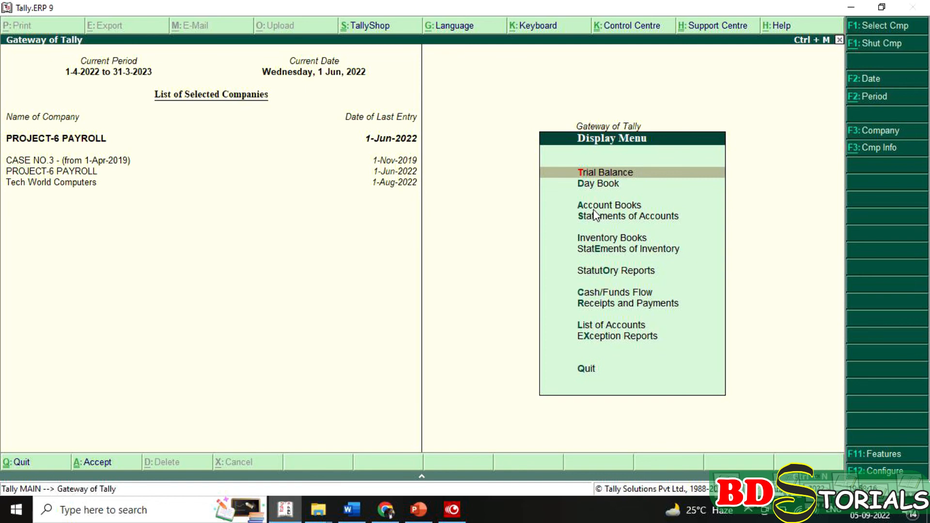
key("Return")
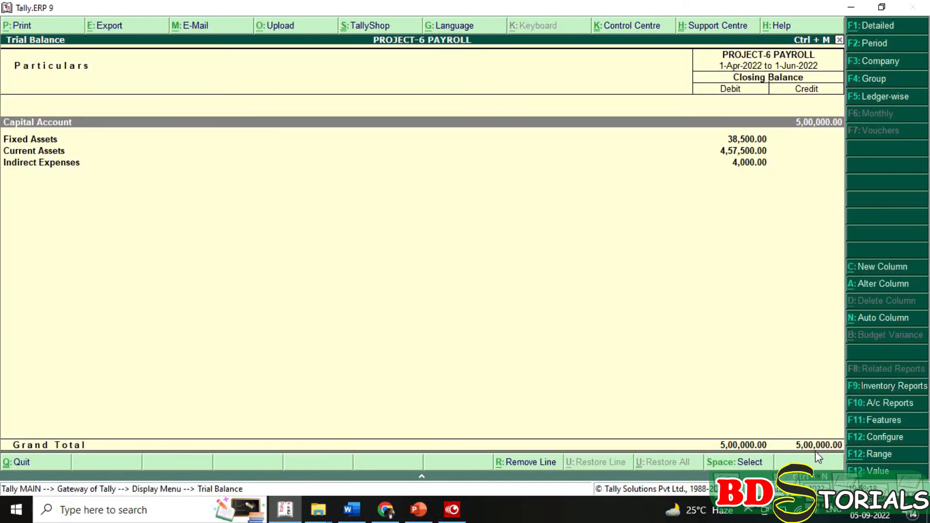
Show the Trial Balance in detail and examine the Cash-in-Hand and Bank Accounts balances.
key("alt+F1")
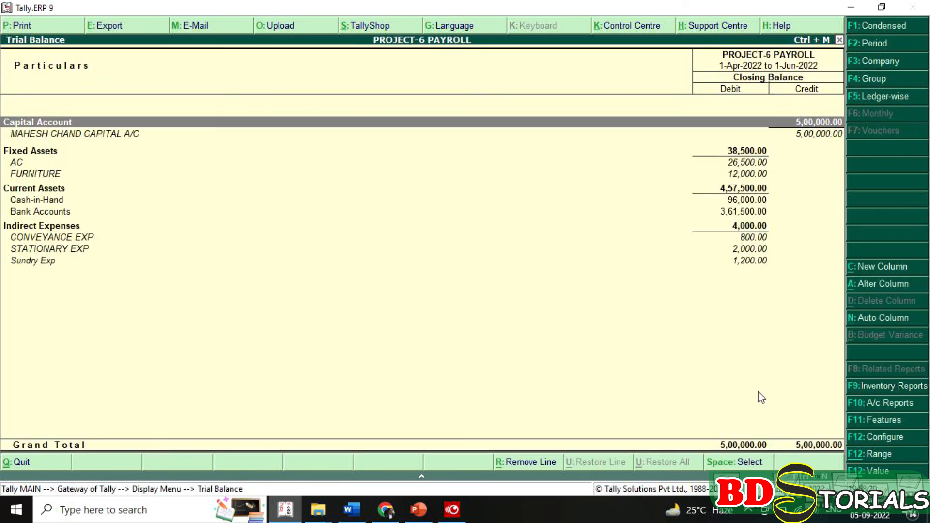
left_click(740, 199)
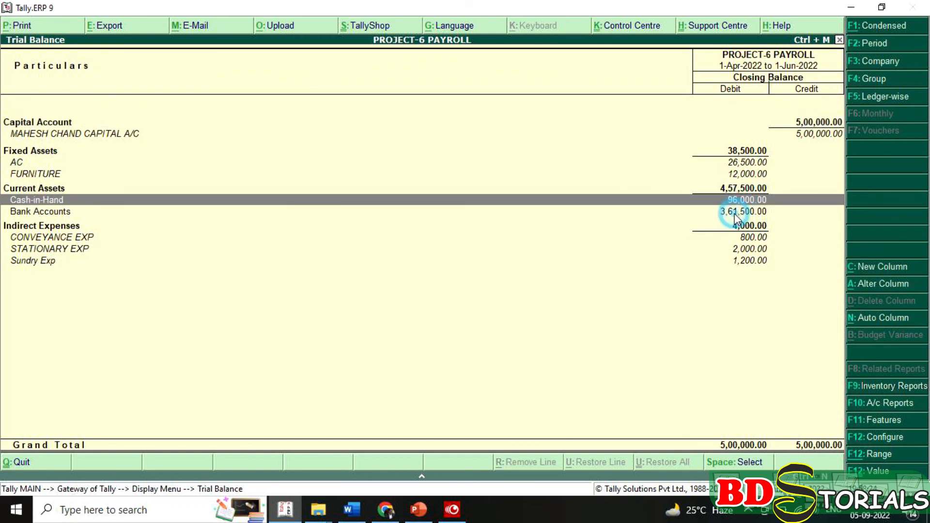
left_click(726, 211)
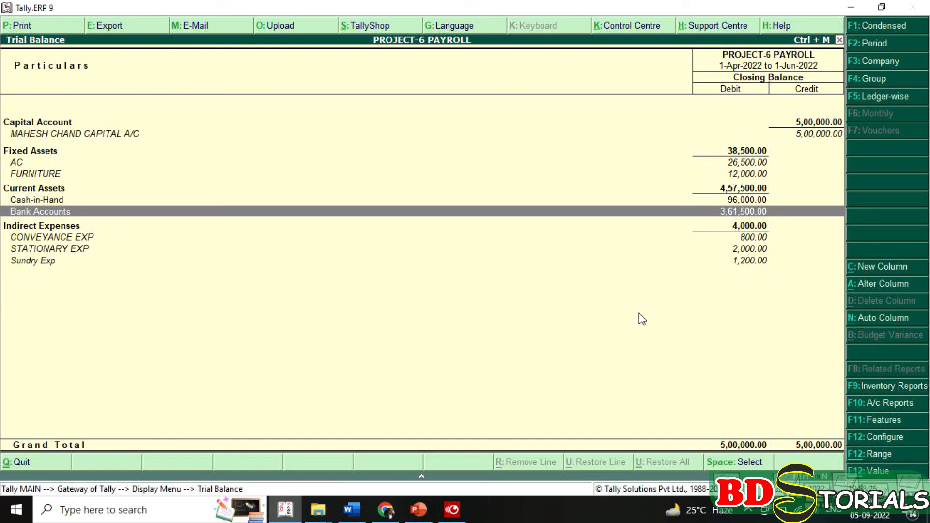